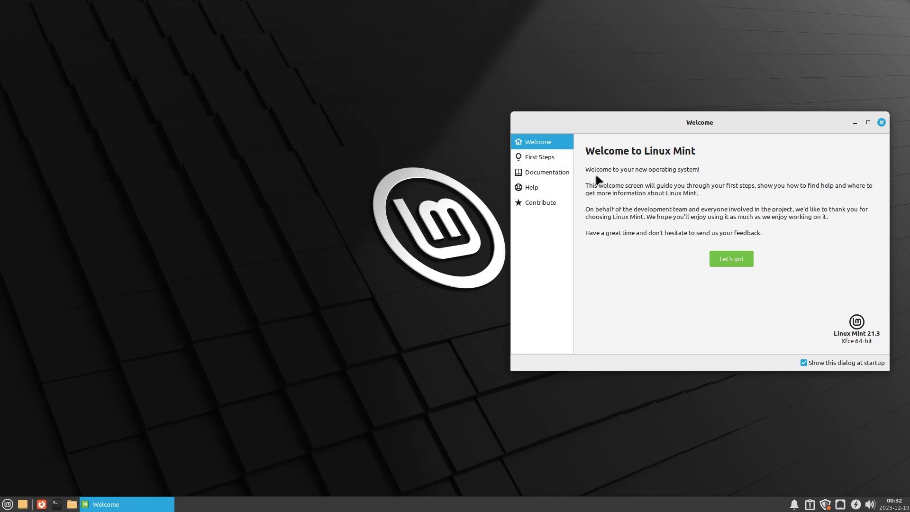
# Start the First Steps tour in Linux Mint Welcome and scroll through its entries
pyautogui.click(722, 260)
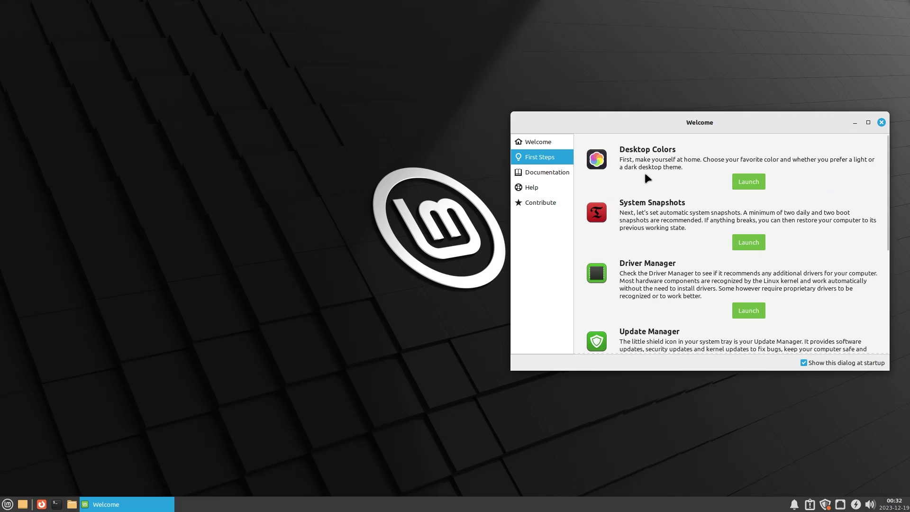
pyautogui.moveTo(887, 191); pyautogui.dragTo(888, 298)
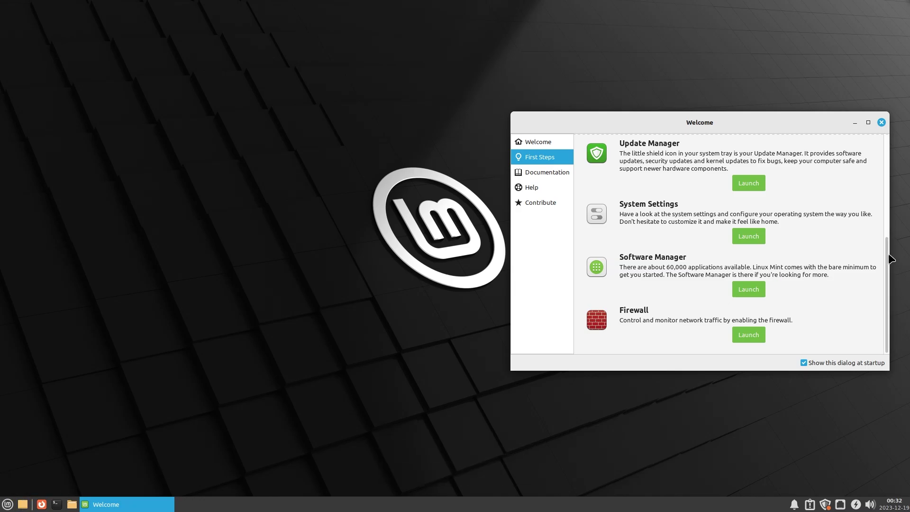
pyautogui.scroll(5, 887, 284)
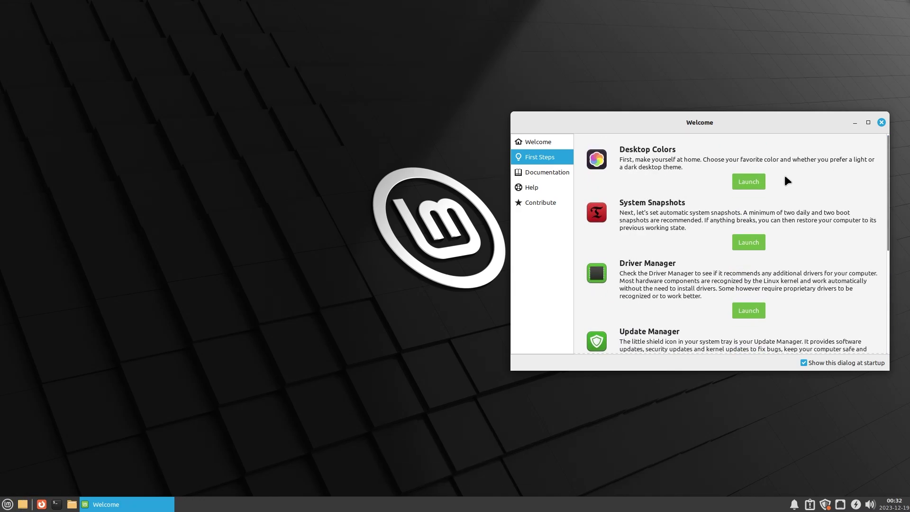
# Open Desktop Colors, try the Mint-L-Darker-Orange style, then apply Mint-L-Dark-Blue
pyautogui.click(748, 181)
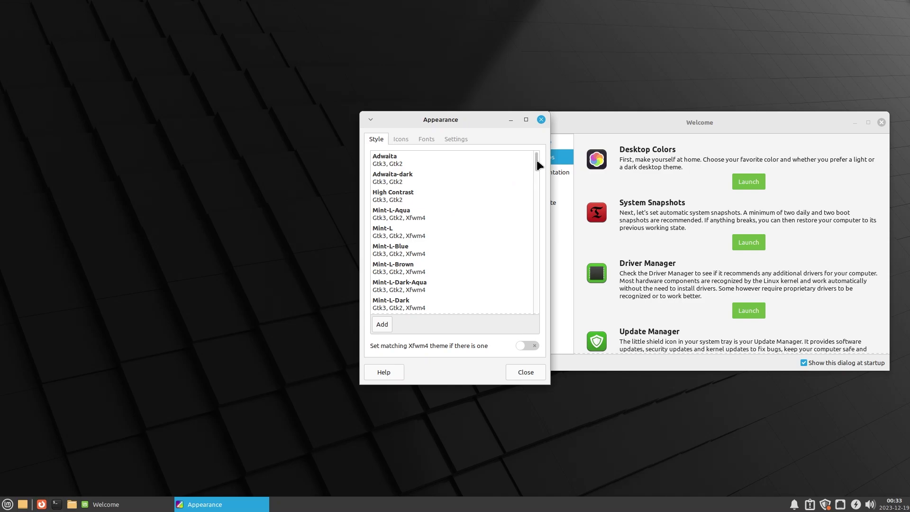
pyautogui.moveTo(537, 161); pyautogui.dragTo(535, 188)
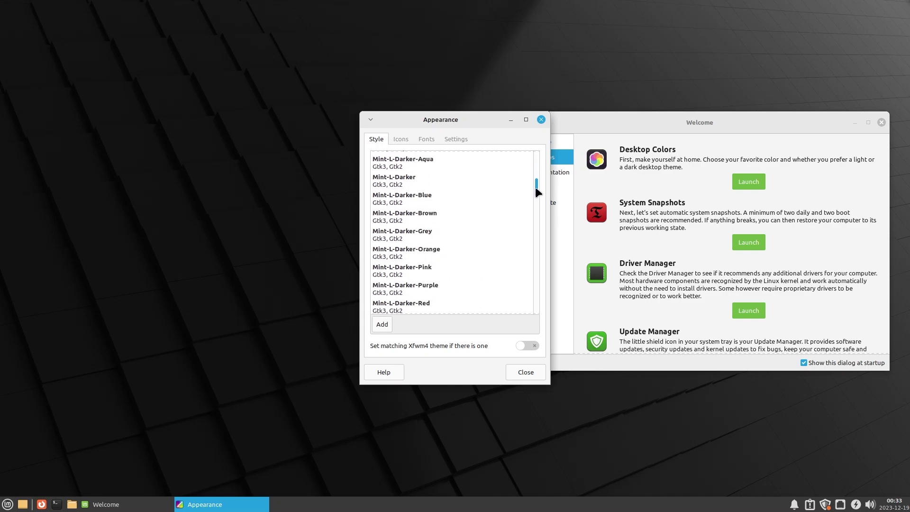
pyautogui.click(405, 252)
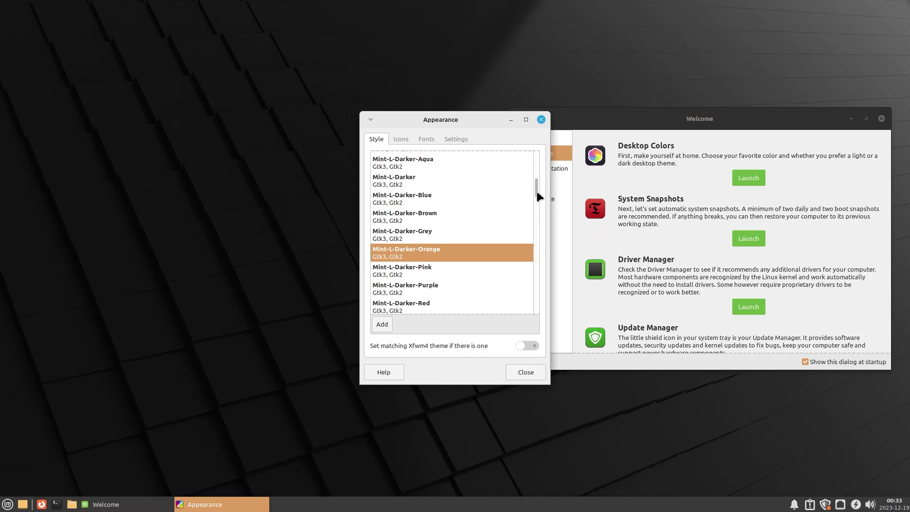
pyautogui.moveTo(536, 192); pyautogui.dragTo(538, 183)
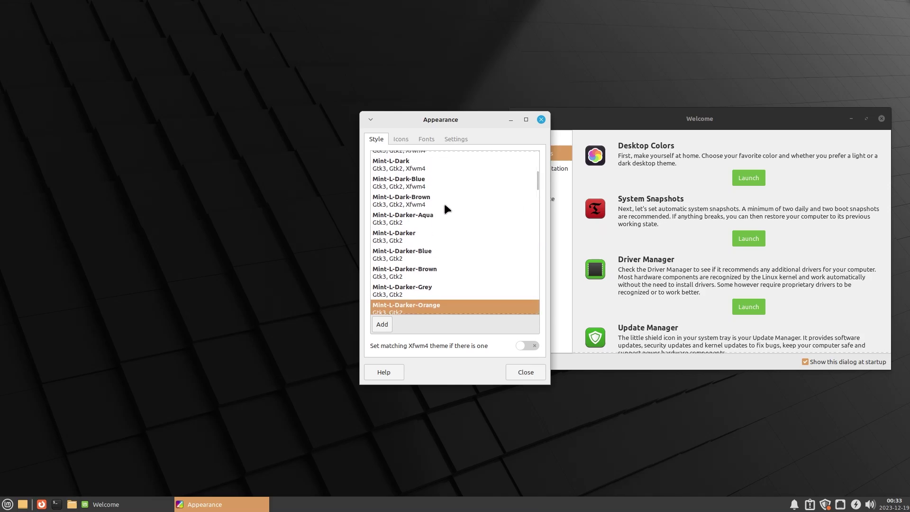
pyautogui.click(402, 177)
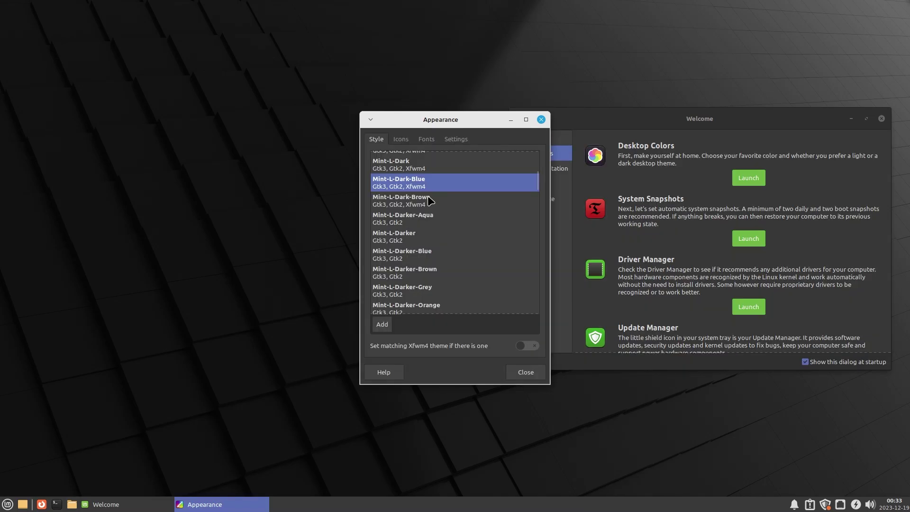
# Bring the Appearance window back in front of Welcome and move it left and down
pyautogui.click(659, 125)
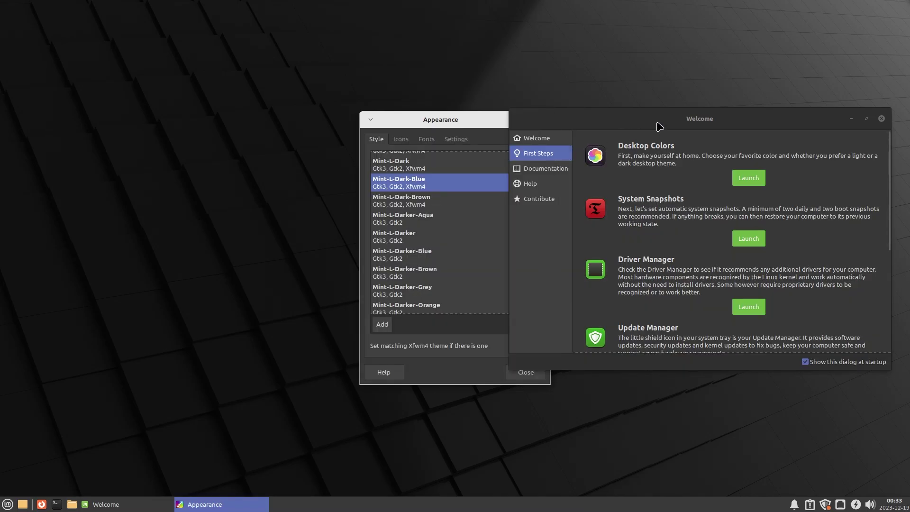
pyautogui.click(441, 124)
pyautogui.moveTo(441, 124); pyautogui.dragTo(372, 139)
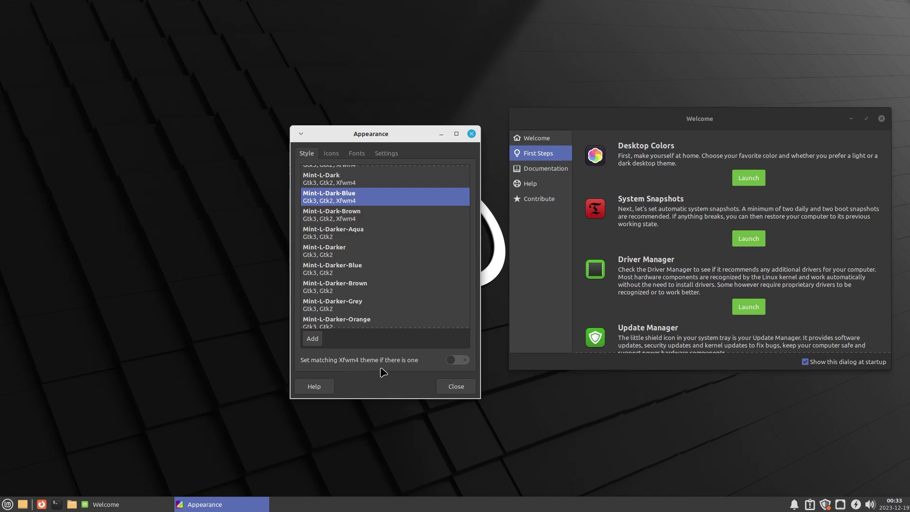
# Enable 'Set matching Xfwm4 theme if there is one' and browse the icon themes
pyautogui.click(460, 360)
pyautogui.click(339, 155)
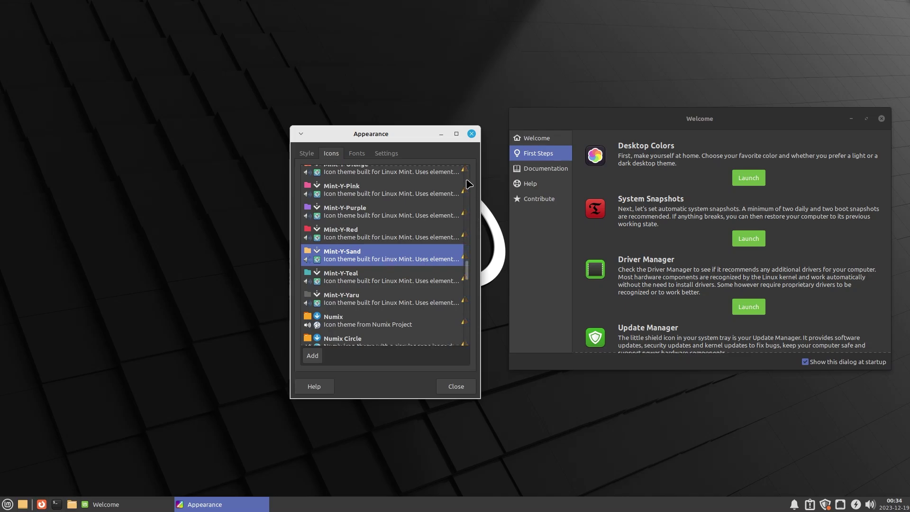
pyautogui.scroll(2, 469, 184)
pyautogui.scroll(10, 468, 184)
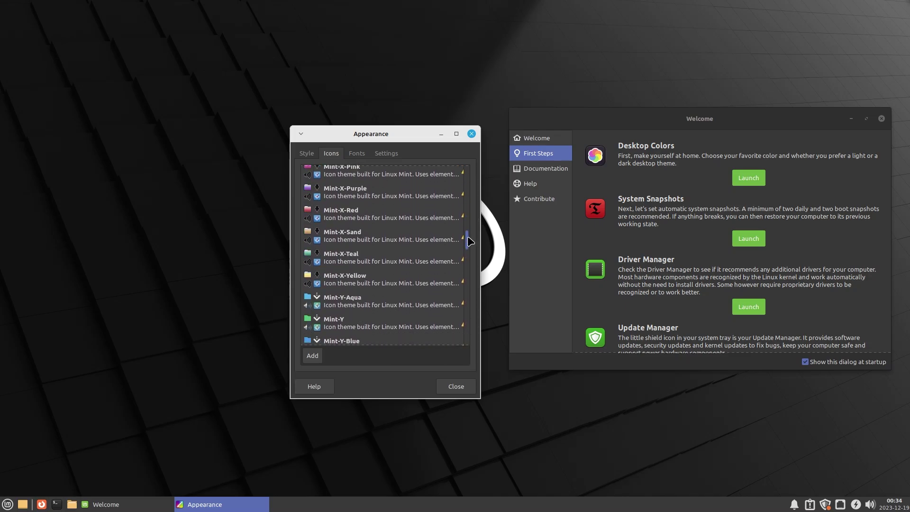
# Widen the Appearance window and apply the Mint-X-Sand icon theme
pyautogui.click(483, 259)
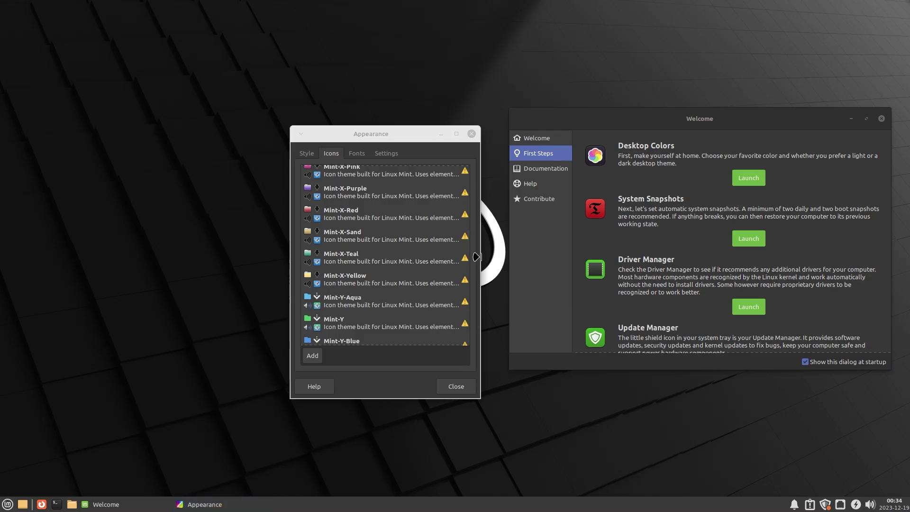
pyautogui.moveTo(476, 257); pyautogui.dragTo(734, 256)
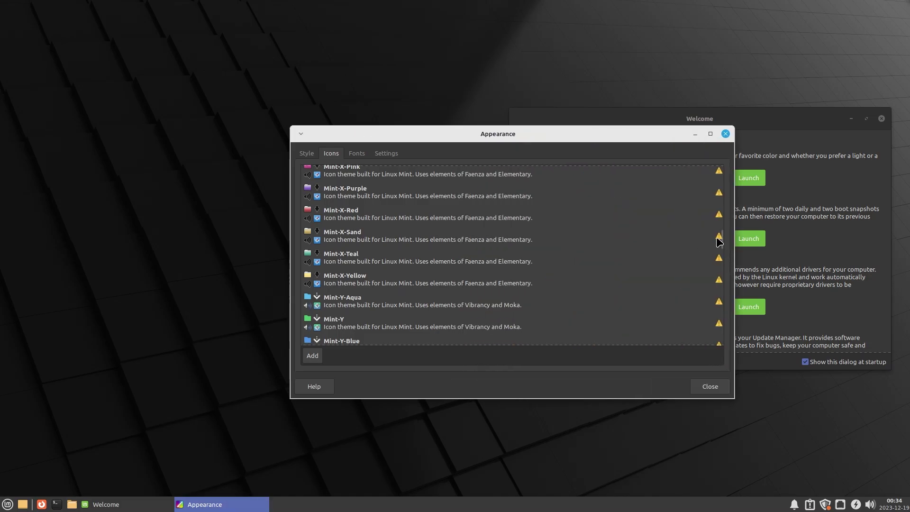
pyautogui.click(718, 241)
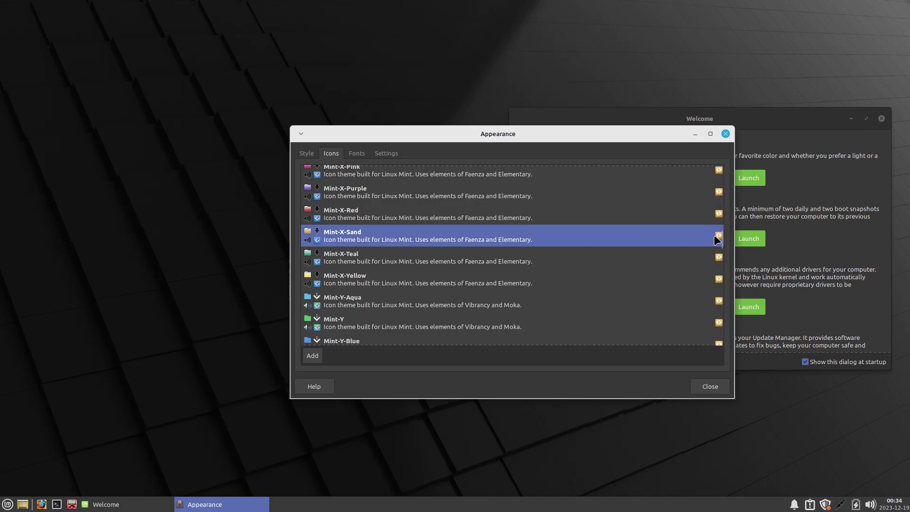
pyautogui.moveTo(719, 240)
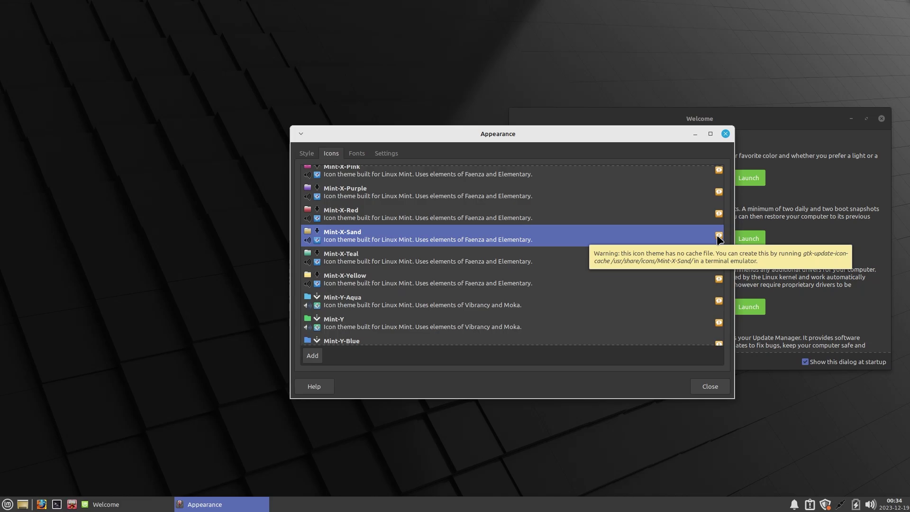
pyautogui.moveTo(371, 222)
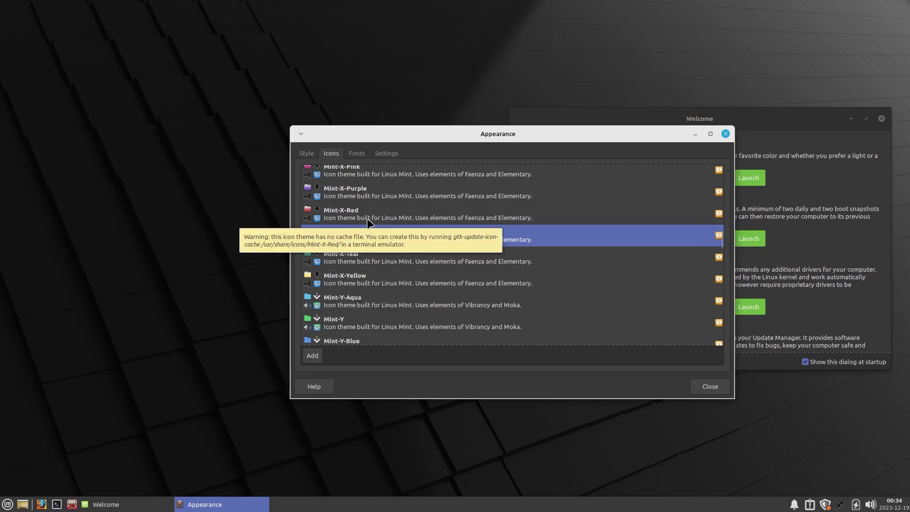
pyautogui.scroll(10, 393, 215)
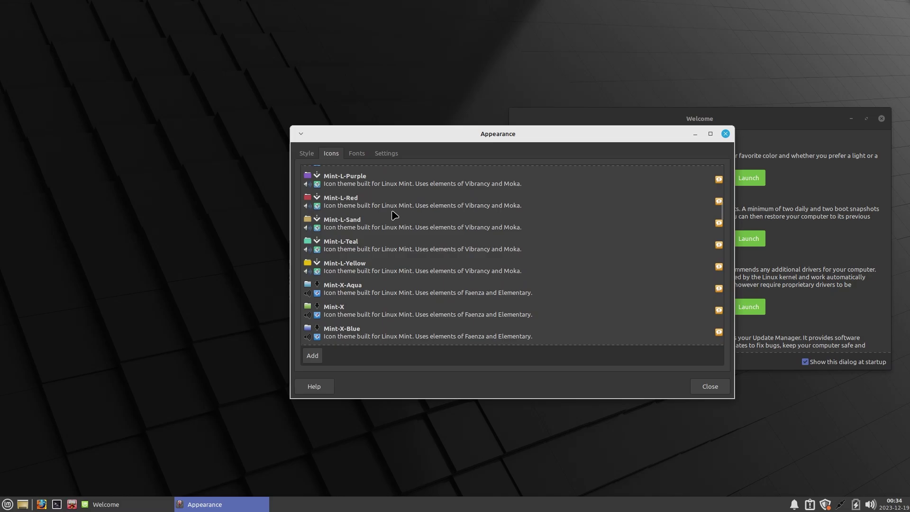
pyautogui.scroll(1, 392, 215)
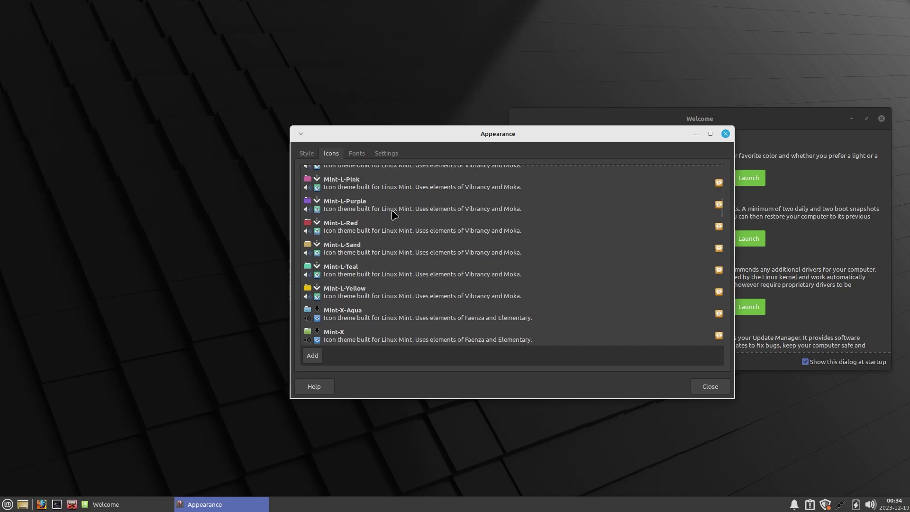
# Apply the Mint-L-Purple icon theme and open the home folder in Thunar at the lower right
pyautogui.click(343, 203)
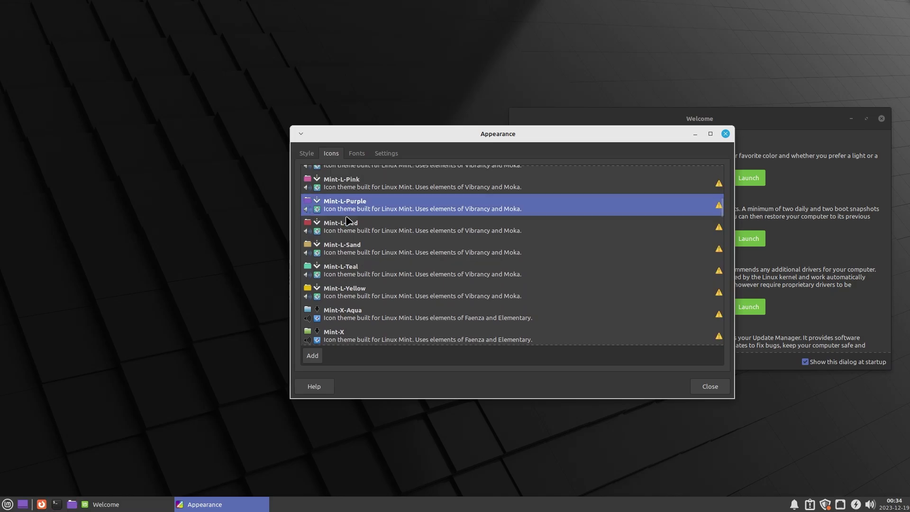
pyautogui.moveTo(432, 135); pyautogui.dragTo(421, 90)
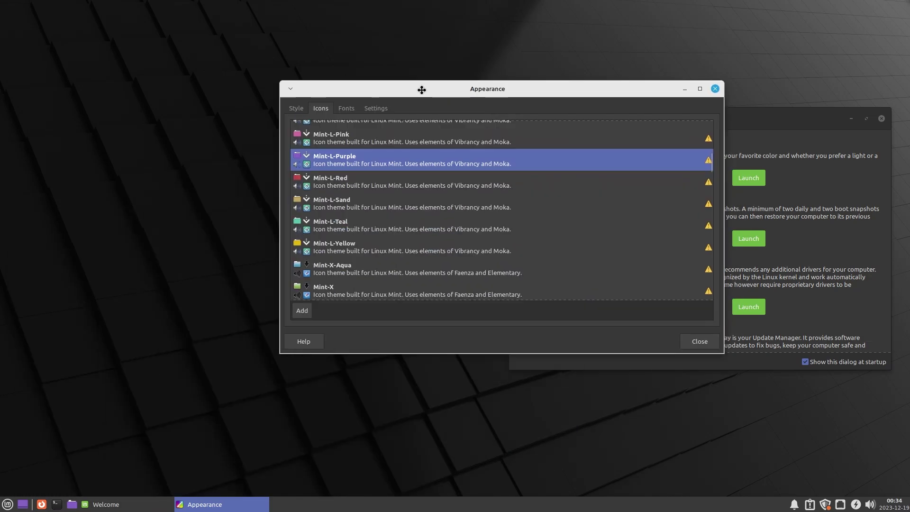
pyautogui.click(72, 504)
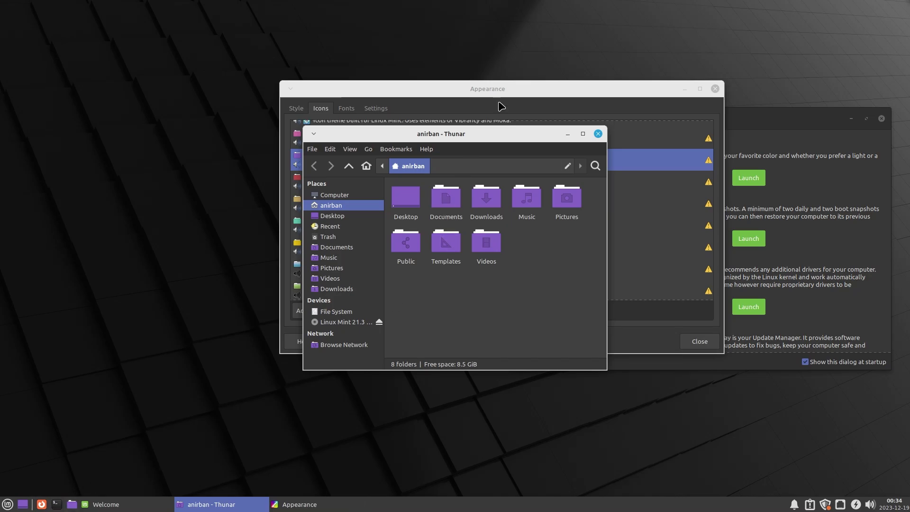
pyautogui.moveTo(473, 130); pyautogui.dragTo(693, 226)
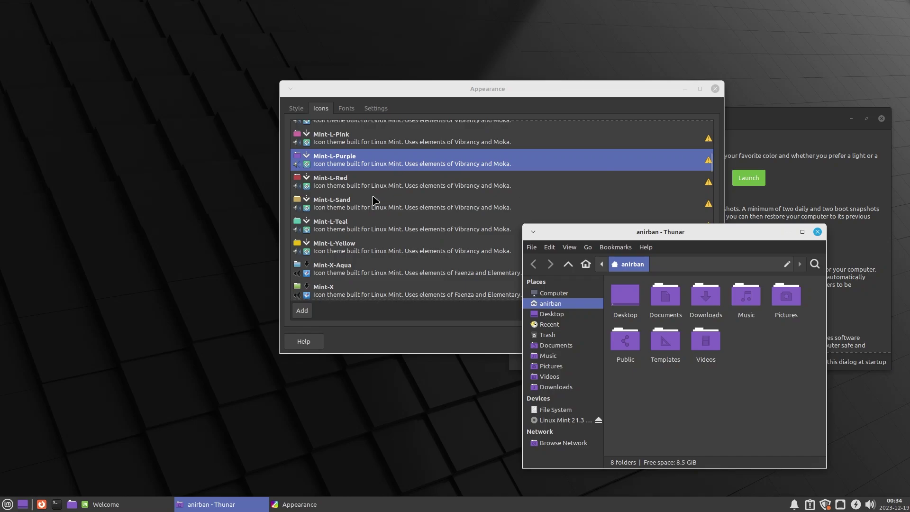
# Apply the green Mint-Y icon theme, view it in Thunar, then close both windows
pyautogui.click(366, 230)
pyautogui.scroll(-10, 366, 230)
pyautogui.scroll(-1, 366, 232)
pyautogui.click(319, 156)
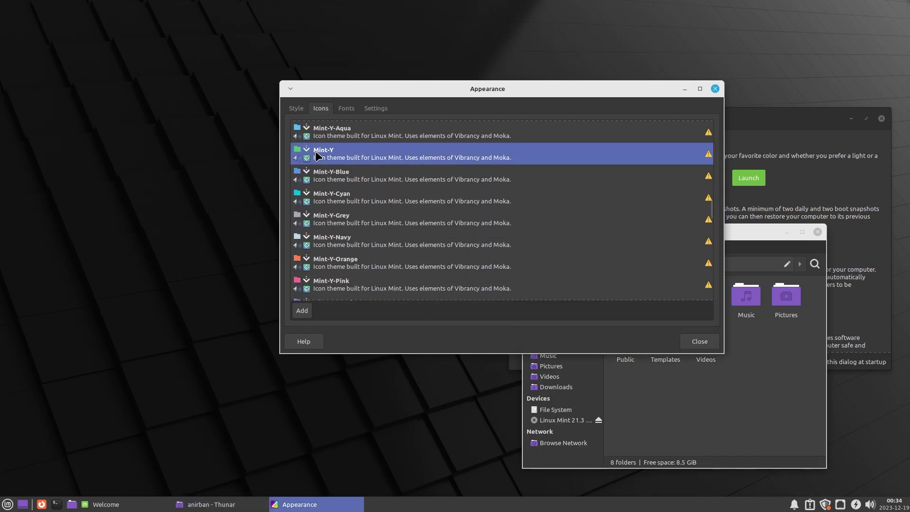
pyautogui.click(761, 237)
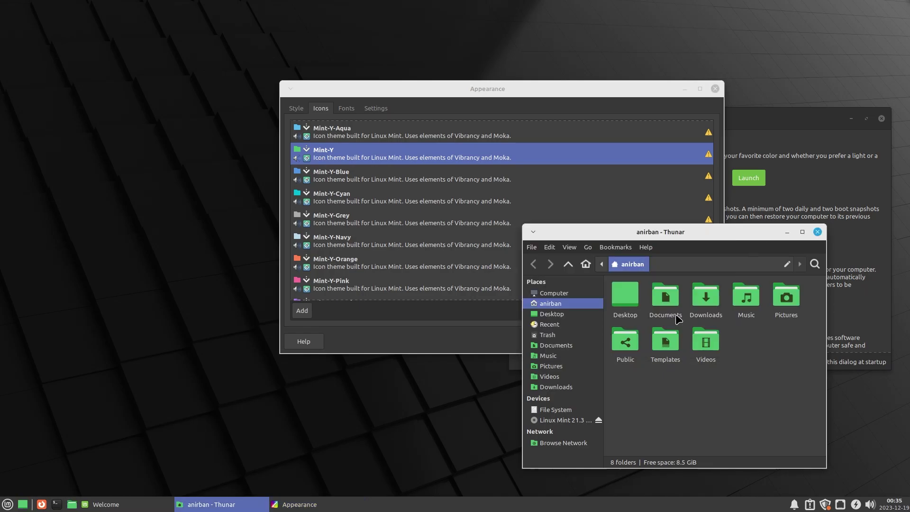
pyautogui.click(817, 232)
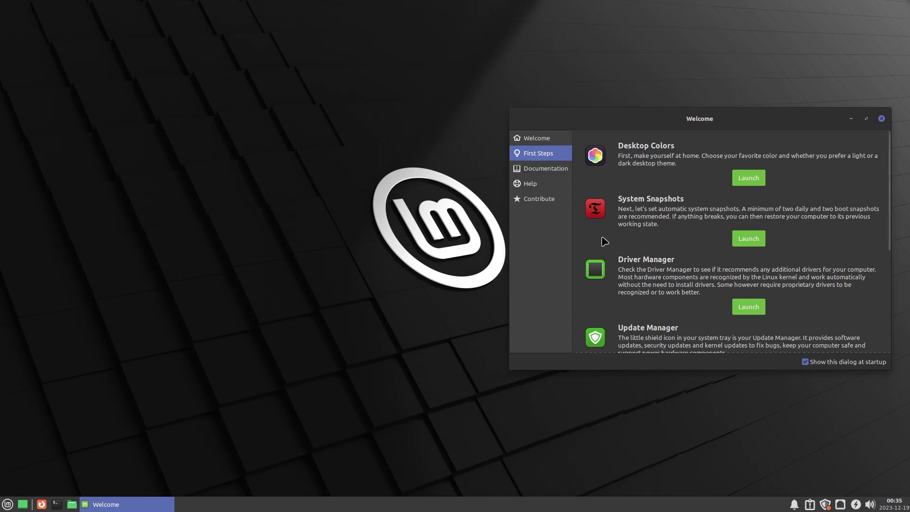
# Launch Timeshift, authenticate with the account password, go through the wizard, then close it
pyautogui.click(753, 240)
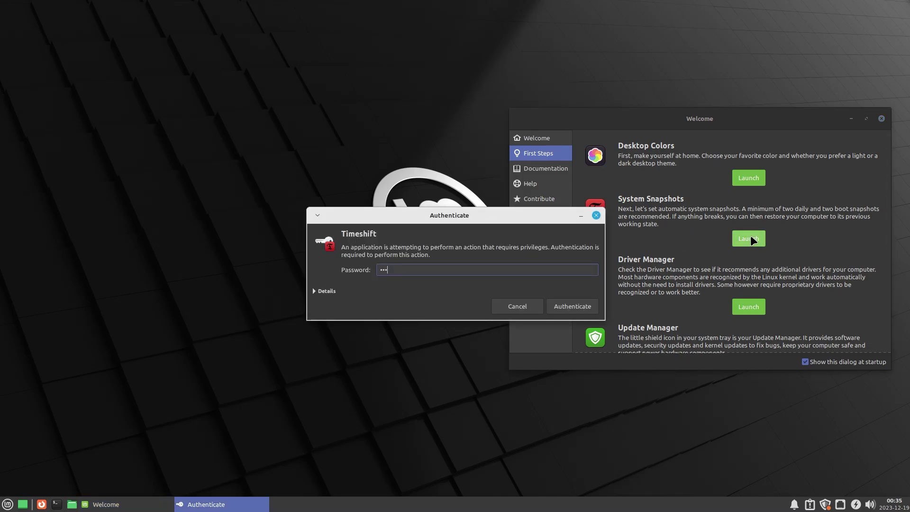
pyautogui.press('Return')
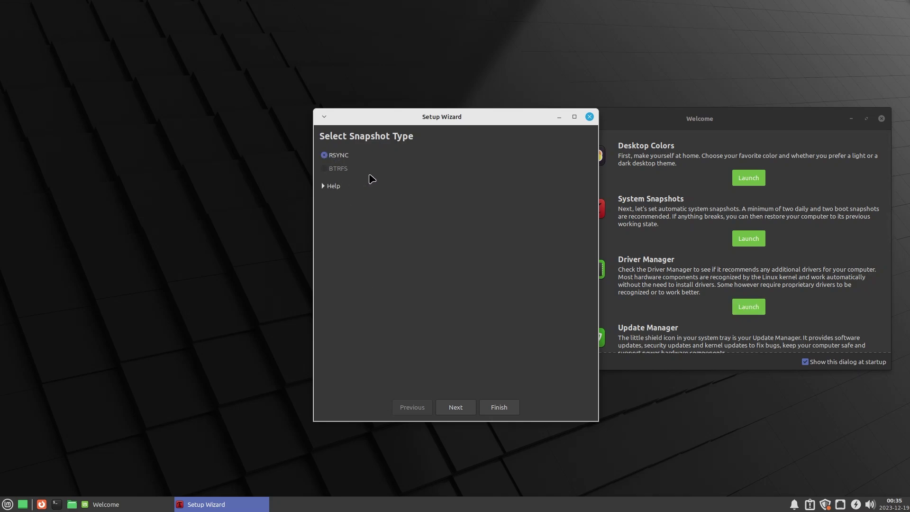
pyautogui.click(455, 407)
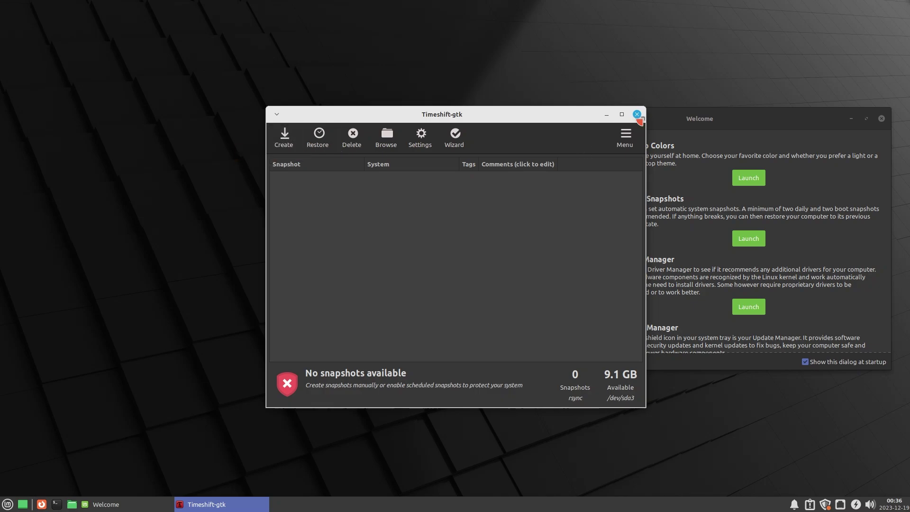
pyautogui.click(637, 114)
pyautogui.scroll(-3, 741, 266)
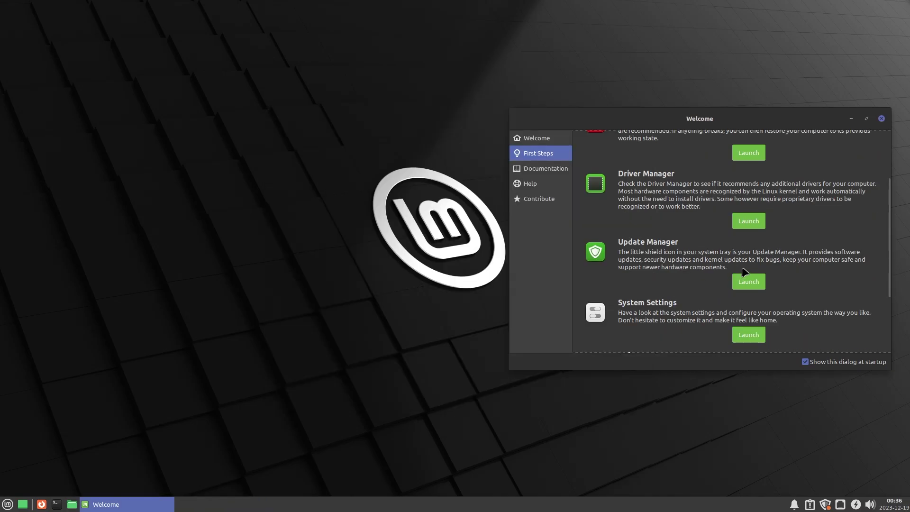
pyautogui.click(827, 503)
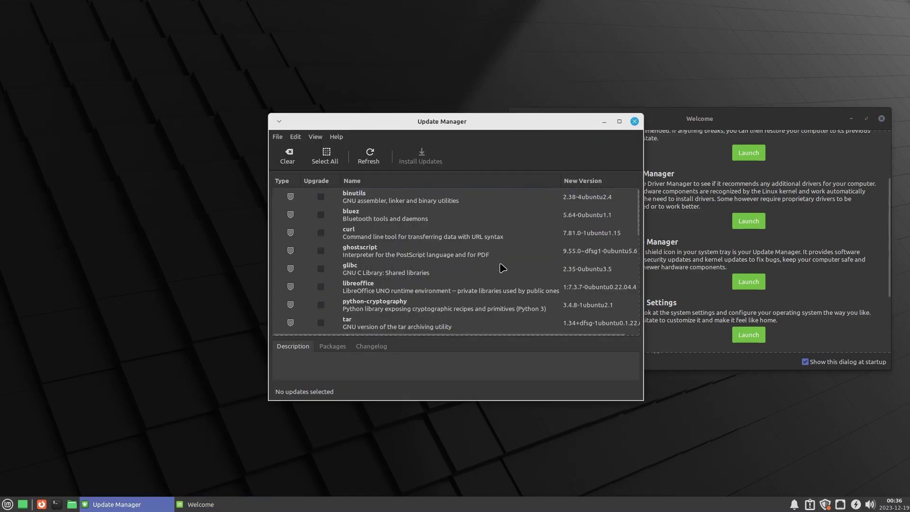
pyautogui.scroll(-4, 506, 271)
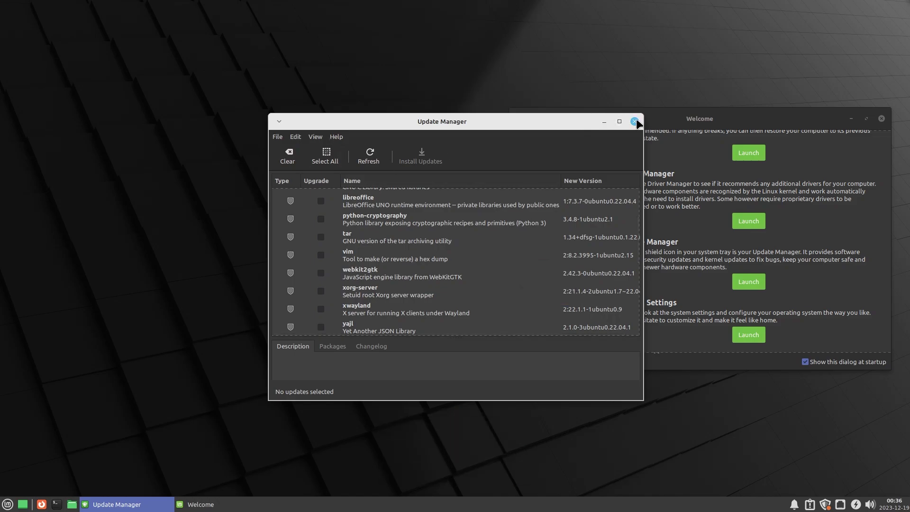
pyautogui.click(635, 122)
pyautogui.scroll(-1, 746, 260)
pyautogui.scroll(-2, 746, 259)
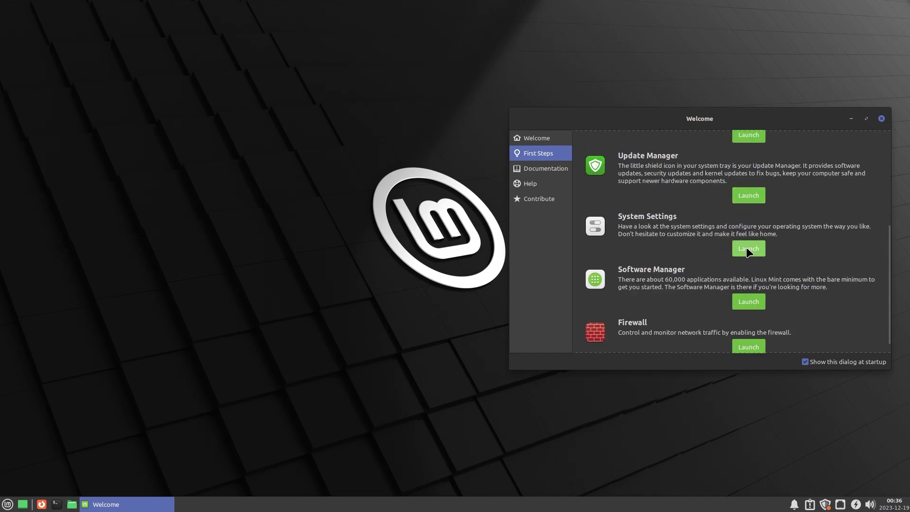
# Open System Settings, enlarge and reposition it, look at Appearance, then return to All Settings
pyautogui.click(748, 250)
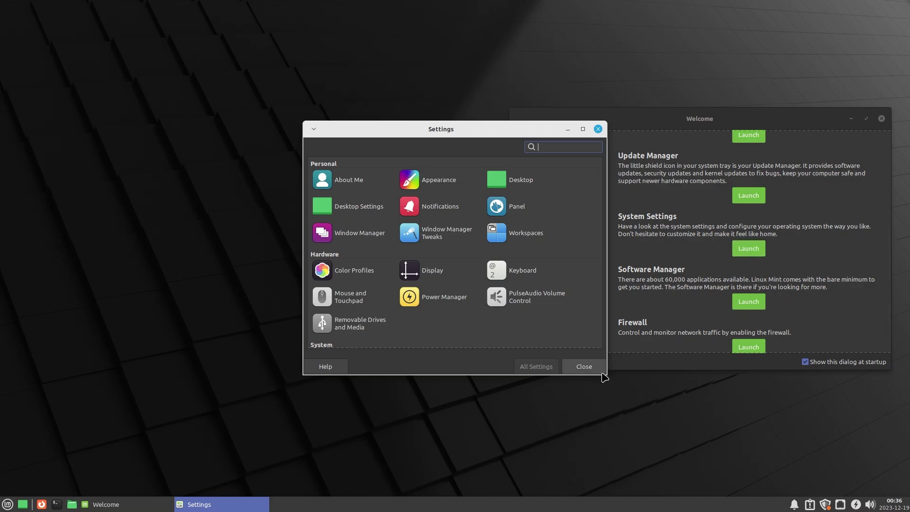
pyautogui.moveTo(605, 376); pyautogui.dragTo(729, 424)
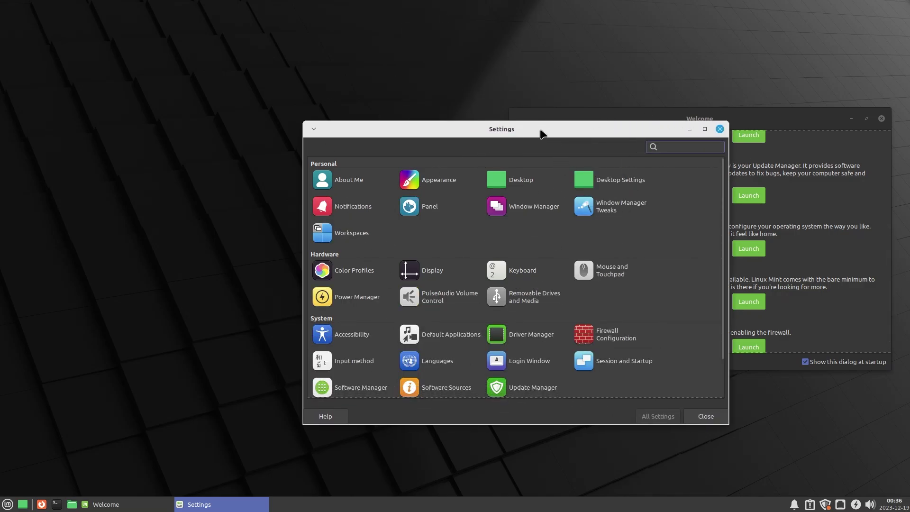
pyautogui.moveTo(542, 134); pyautogui.dragTo(450, 108)
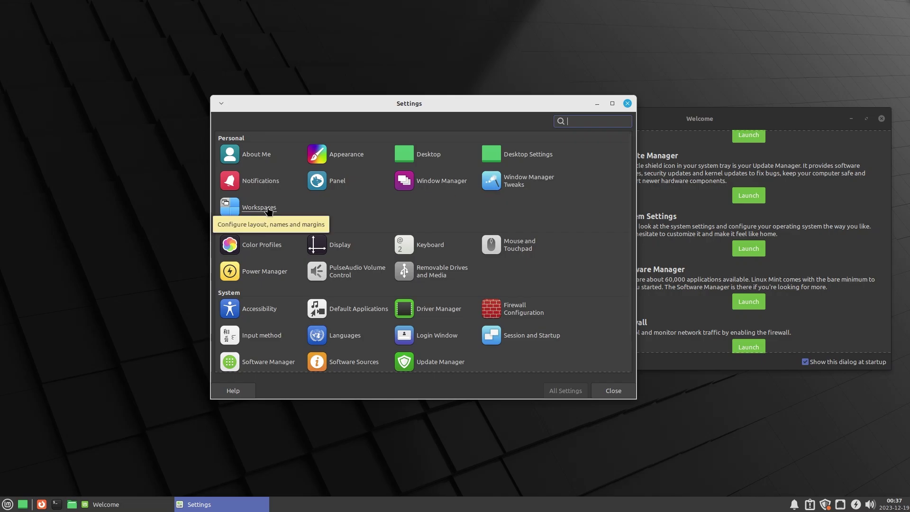
pyautogui.click(335, 157)
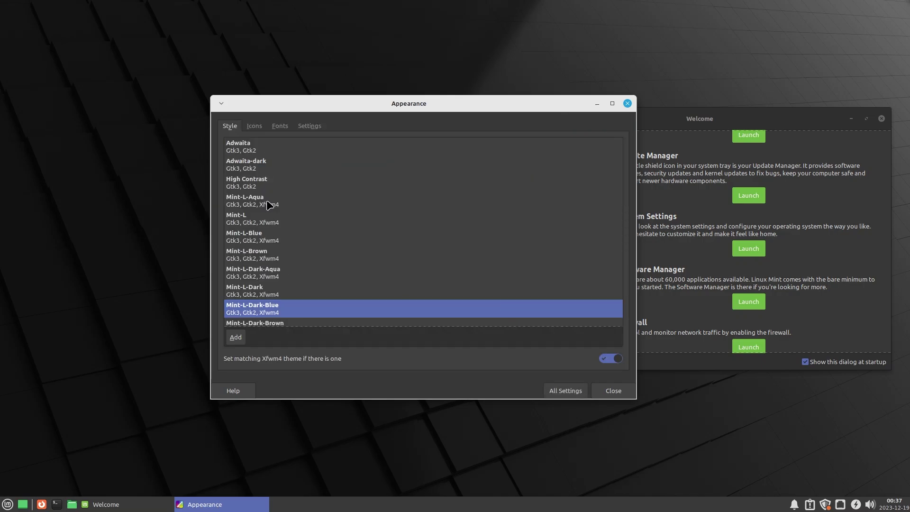
pyautogui.click(577, 394)
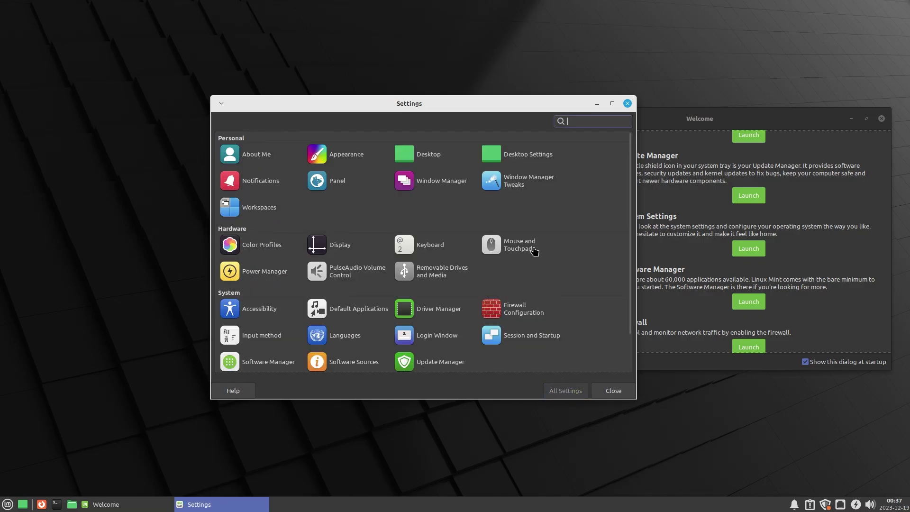
# Set Applications' Dark mode to Prefer dark mode in Desktop Settings, then close it
pyautogui.click(515, 159)
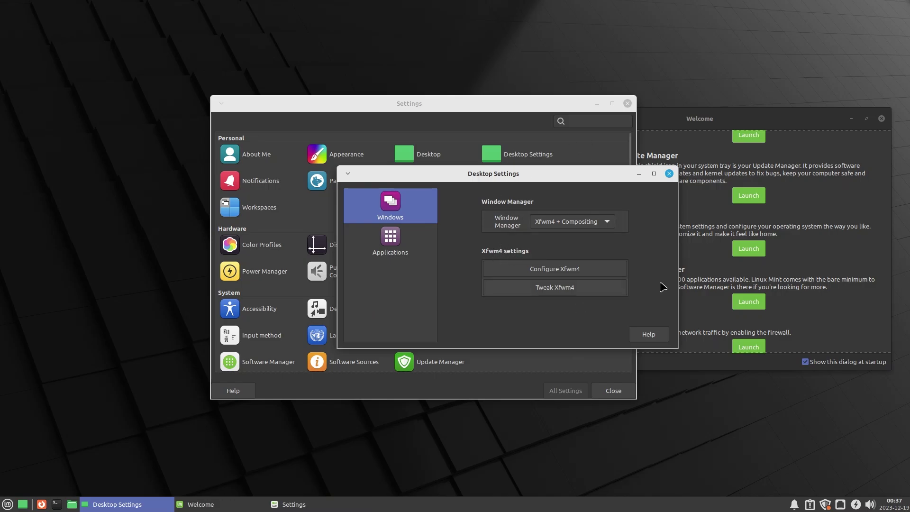
pyautogui.click(376, 249)
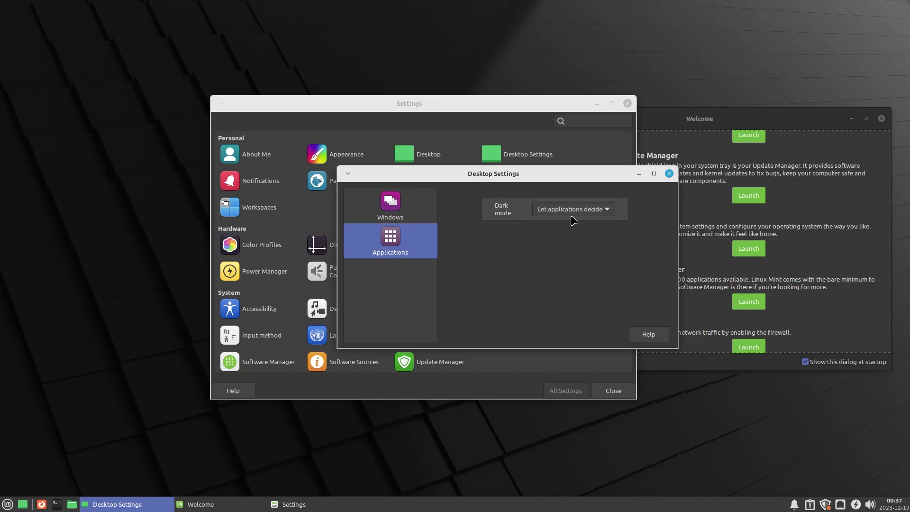
pyautogui.click(603, 209)
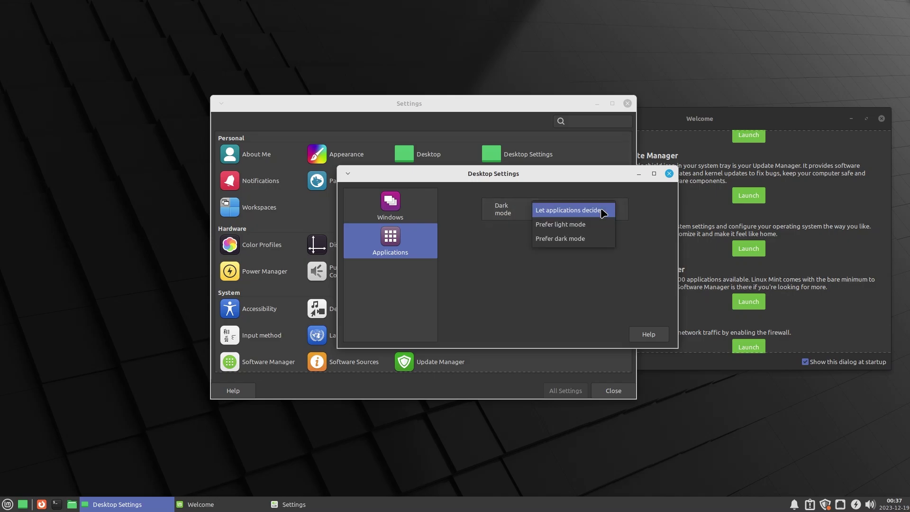
pyautogui.click(576, 238)
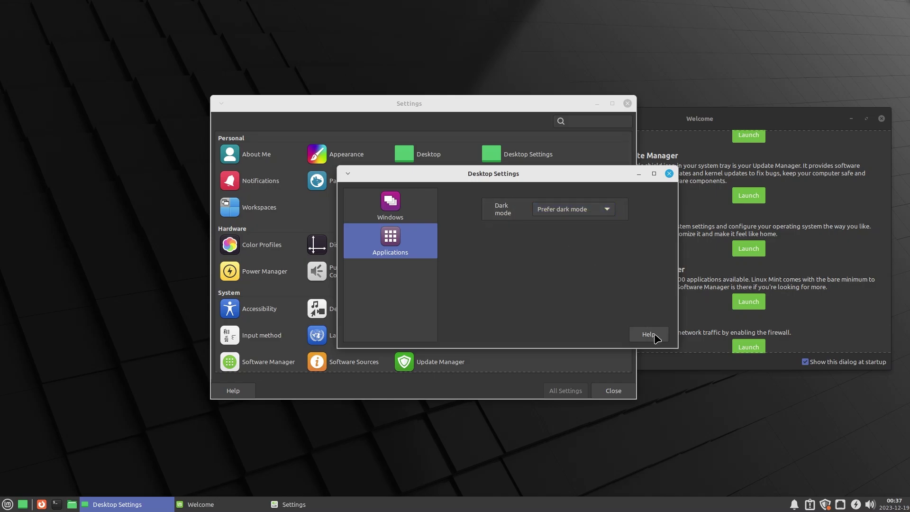
pyautogui.click(668, 174)
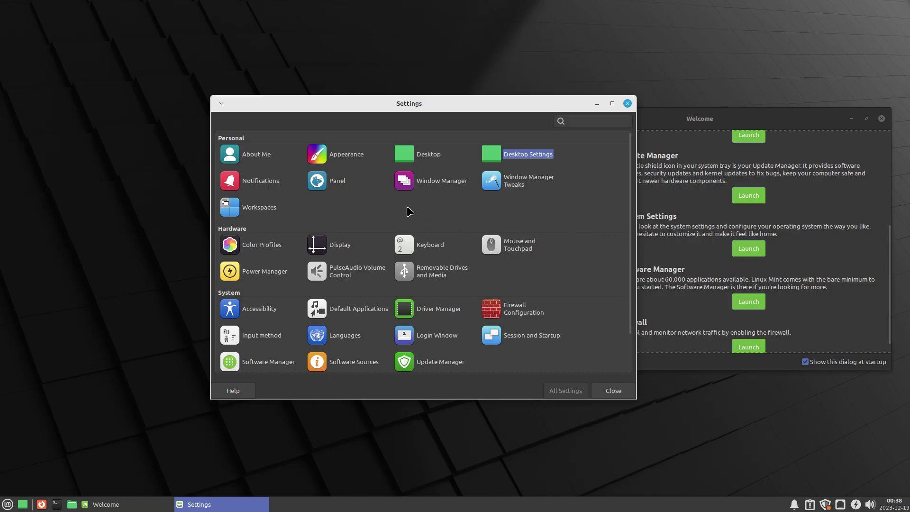
# Review the Panel 1 preferences, then close the Settings window
pyautogui.click(339, 184)
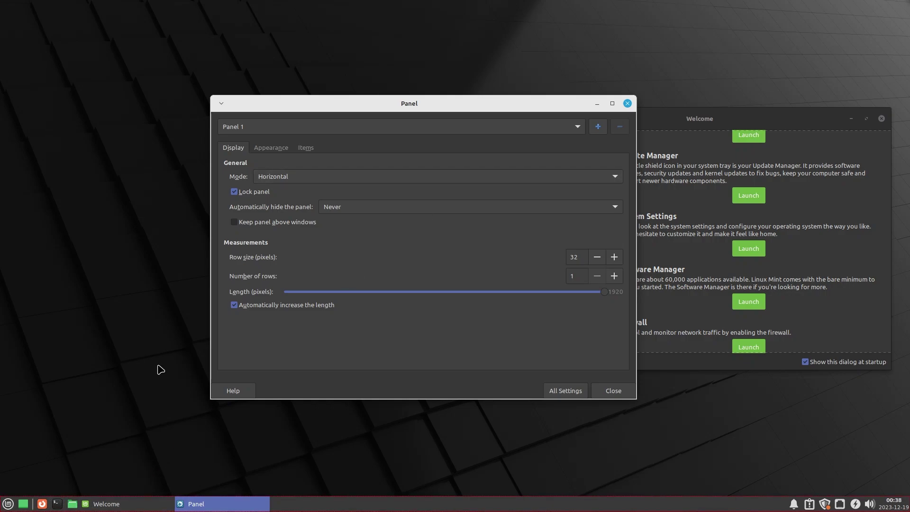
pyautogui.click(629, 104)
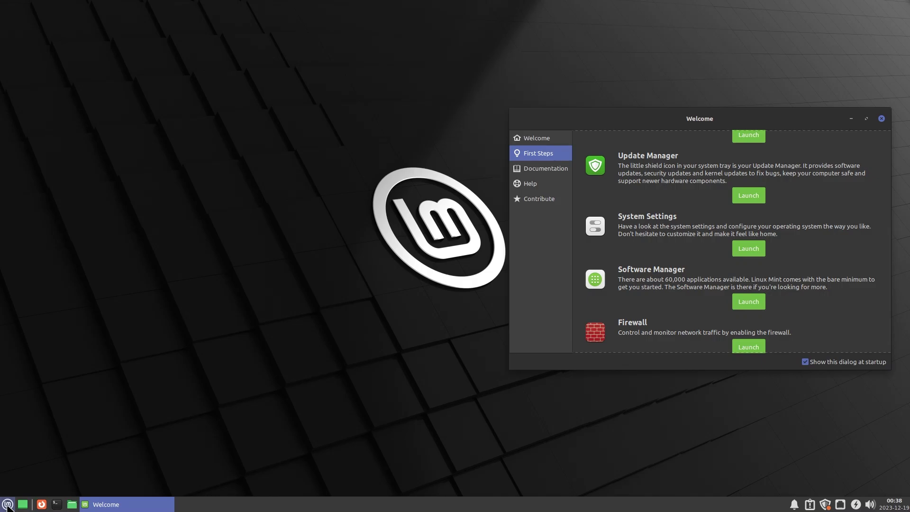
pyautogui.click(7, 504)
pyautogui.click(42, 309)
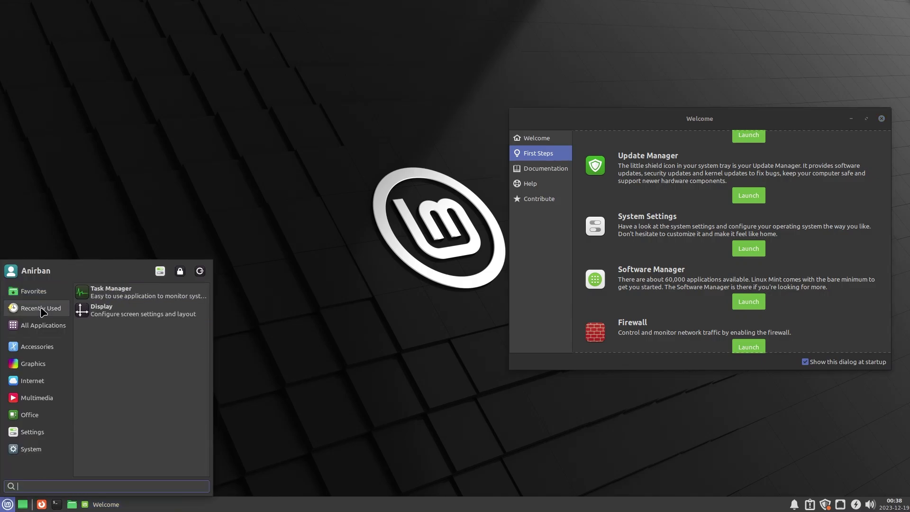
pyautogui.click(42, 326)
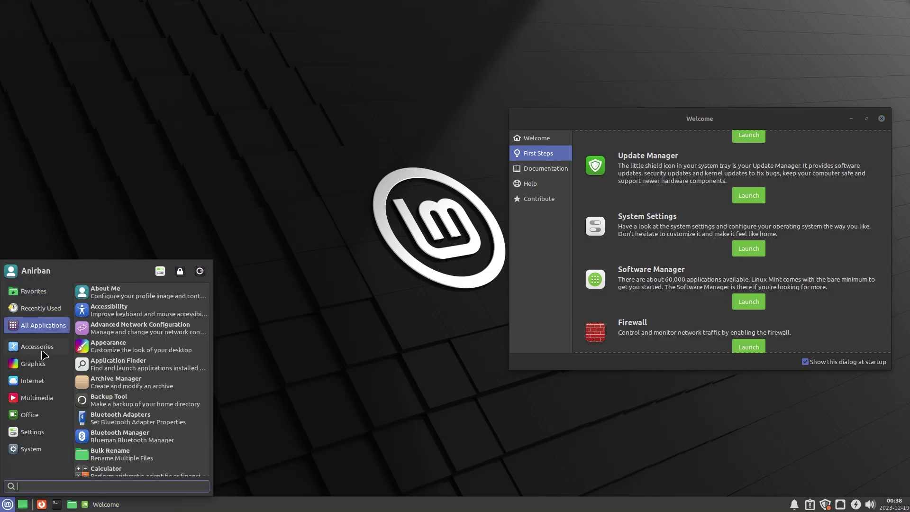
pyautogui.moveTo(47, 402)
pyautogui.moveTo(50, 457)
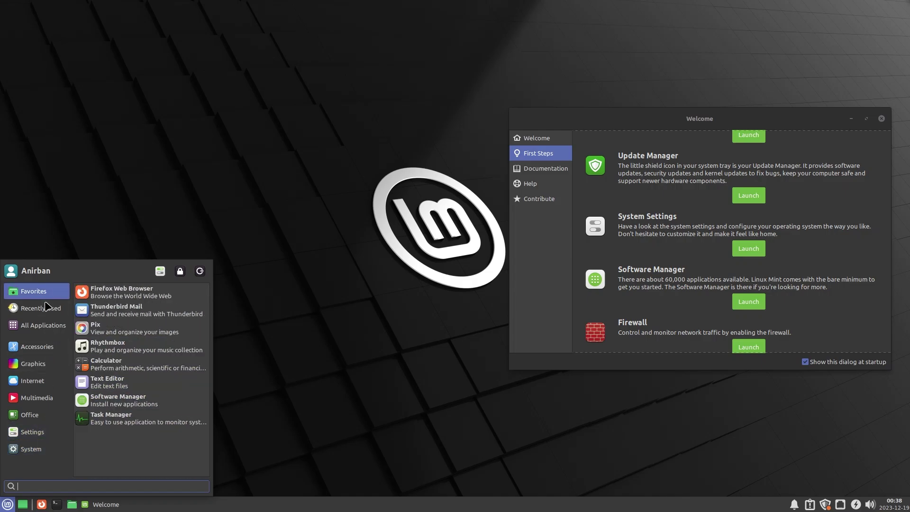
pyautogui.moveTo(48, 308)
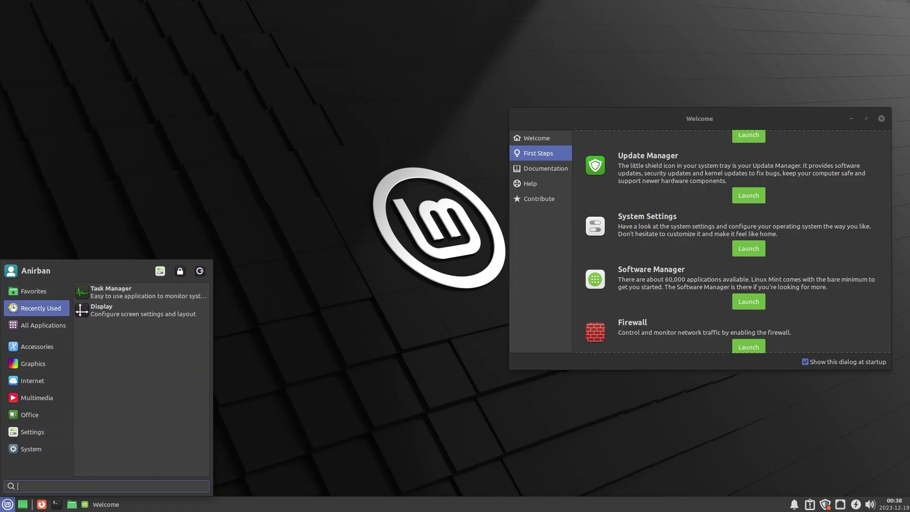
pyautogui.click(136, 505)
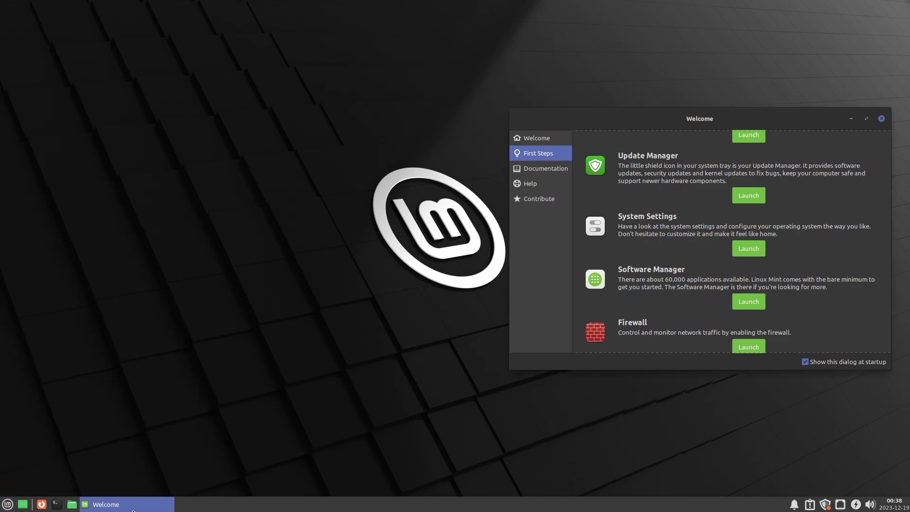
pyautogui.click(810, 505)
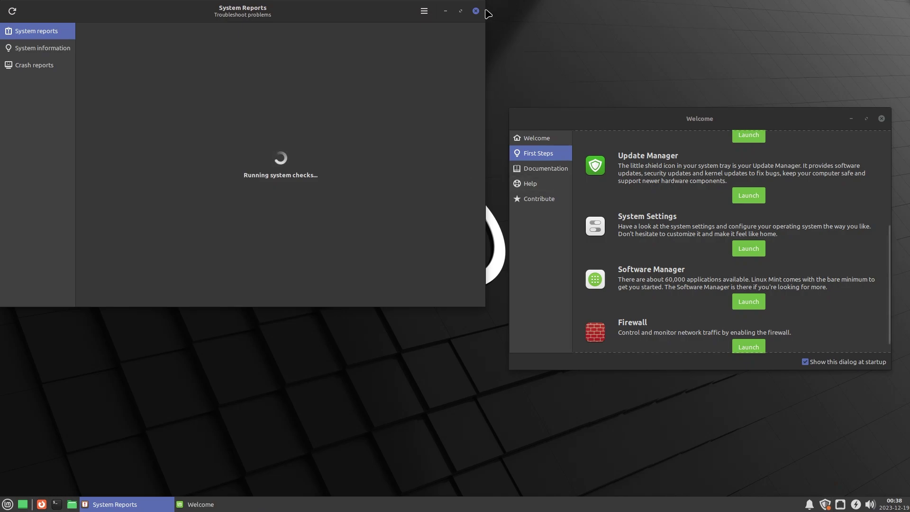
pyautogui.moveTo(354, 12); pyautogui.dragTo(407, 65)
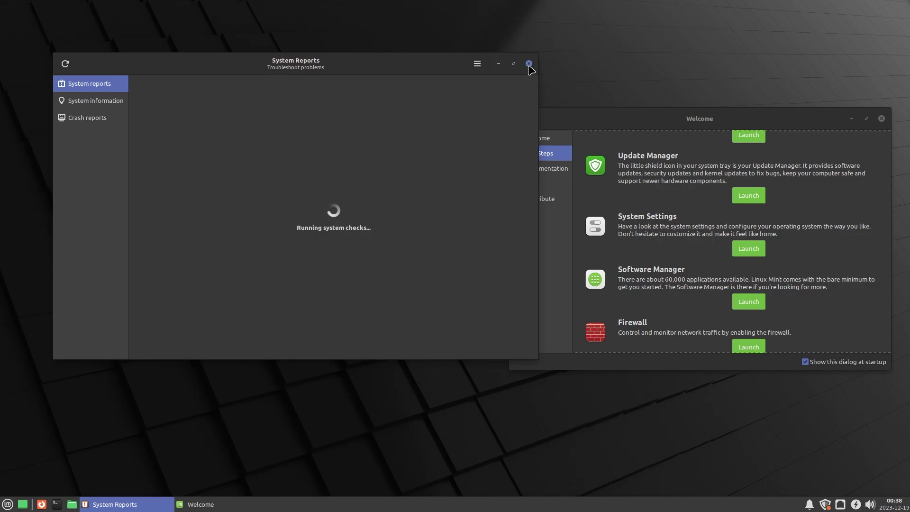
pyautogui.click(529, 63)
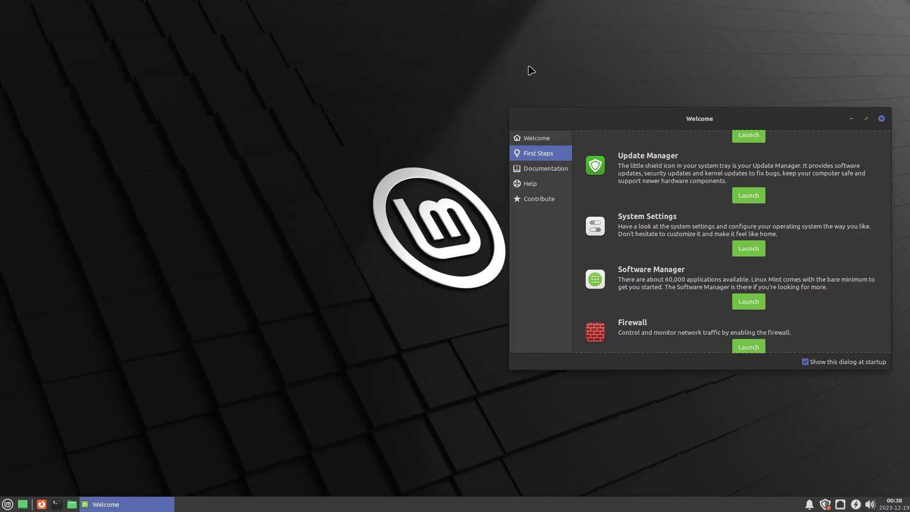
pyautogui.click(856, 504)
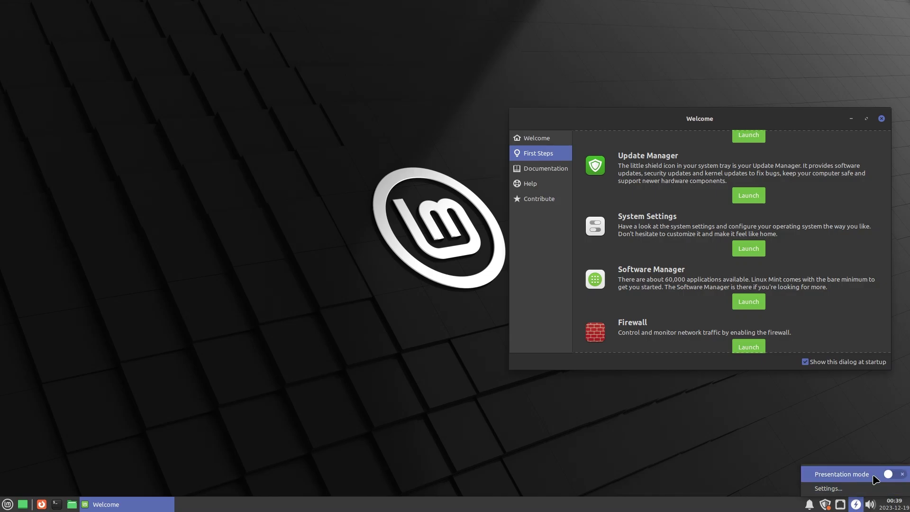
pyautogui.click(834, 488)
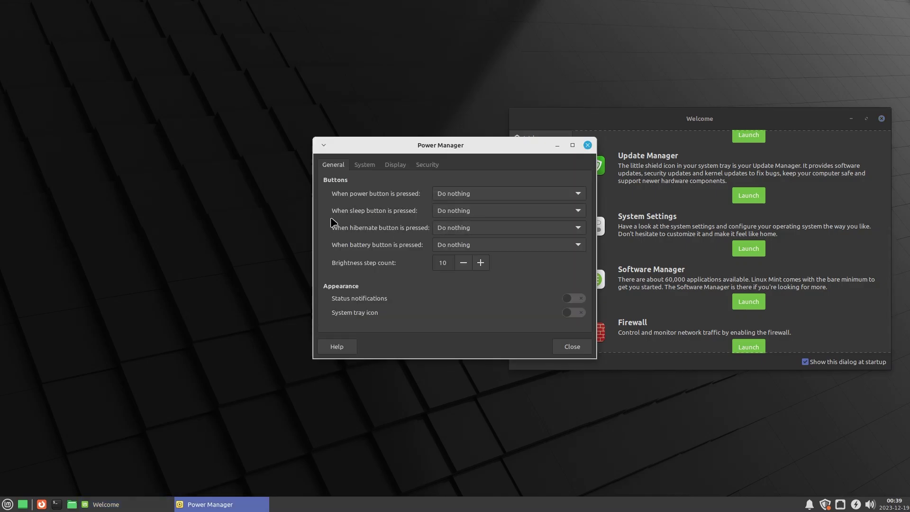
pyautogui.click(365, 165)
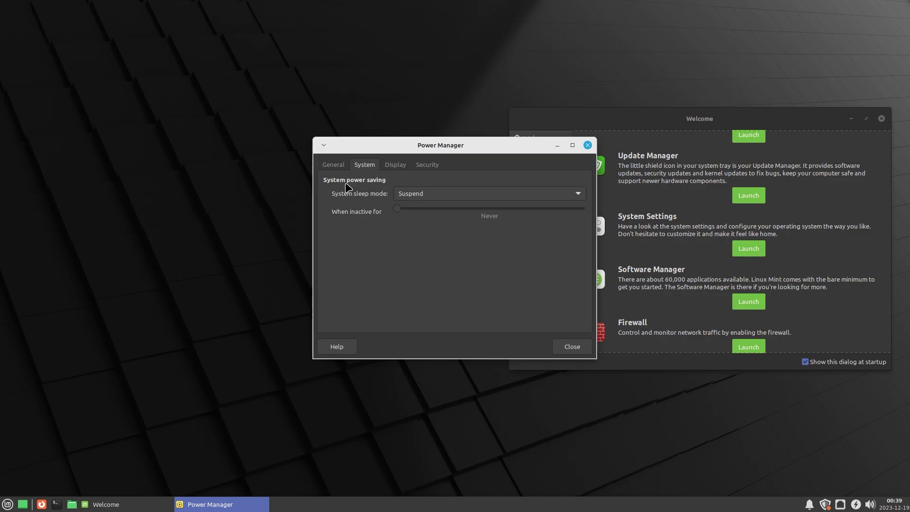
pyautogui.click(434, 195)
pyautogui.click(436, 194)
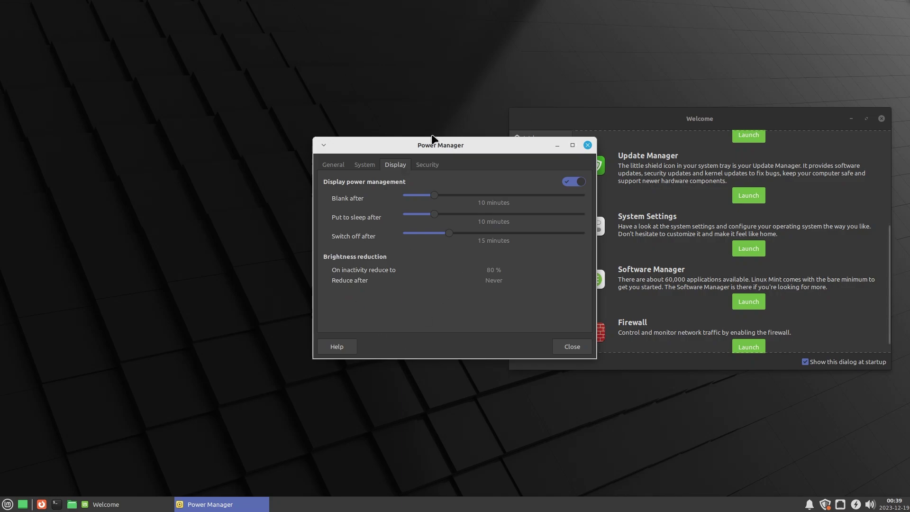
pyautogui.click(432, 167)
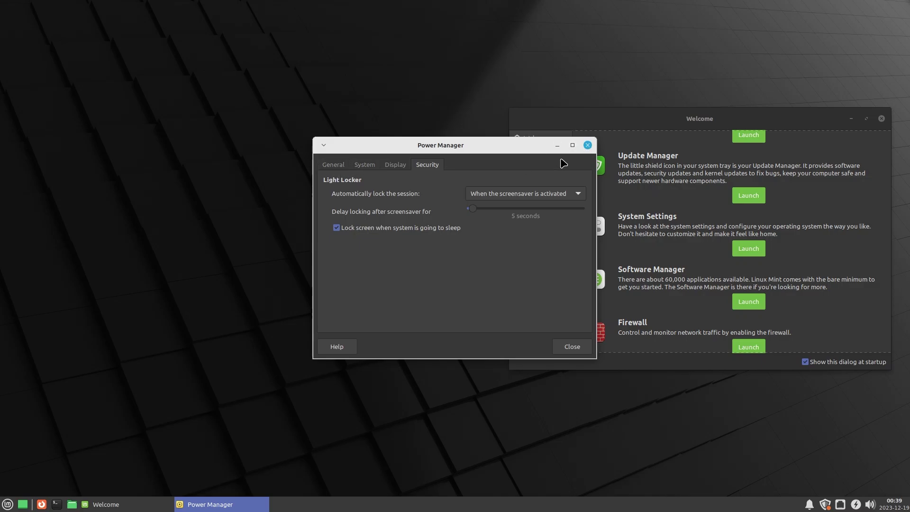
pyautogui.click(587, 145)
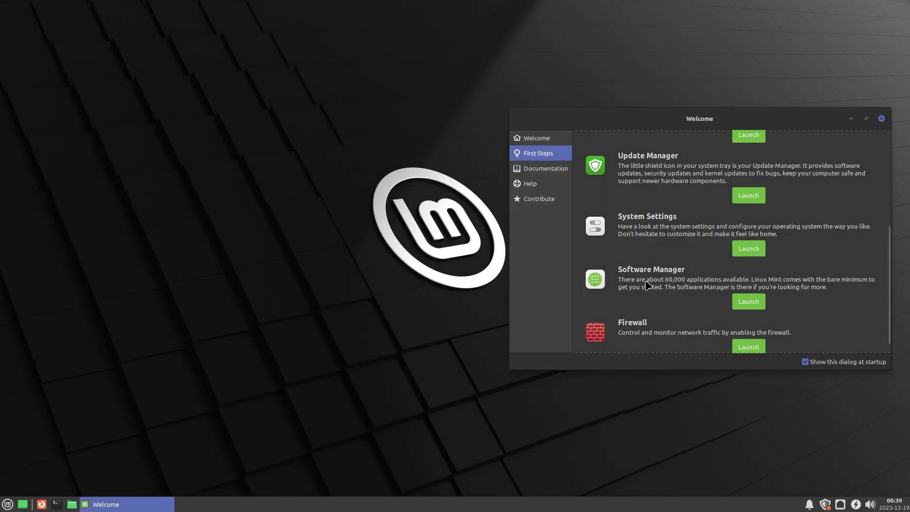
pyautogui.click(871, 504)
# Dismiss the volume menu, check this month's calendar, close Welcome, and right-click the desktop
pyautogui.click(871, 504)
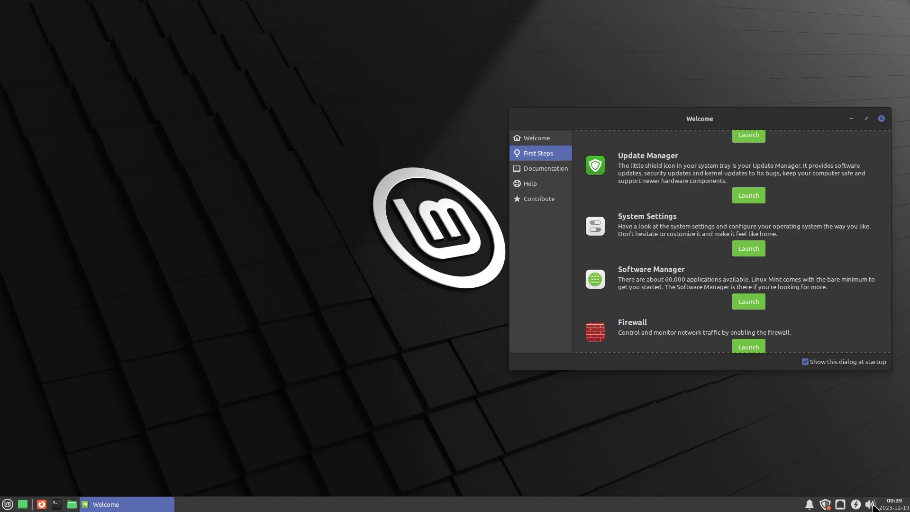
pyautogui.click(897, 507)
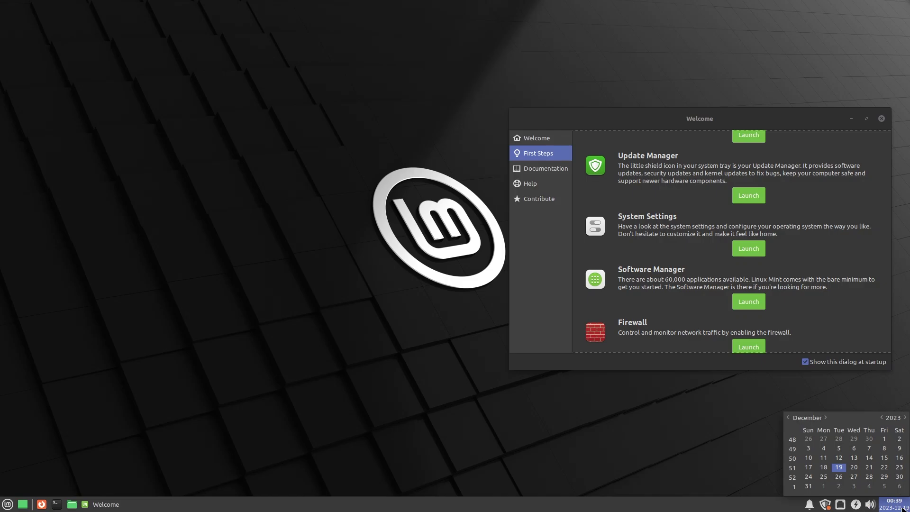
pyautogui.click(870, 306)
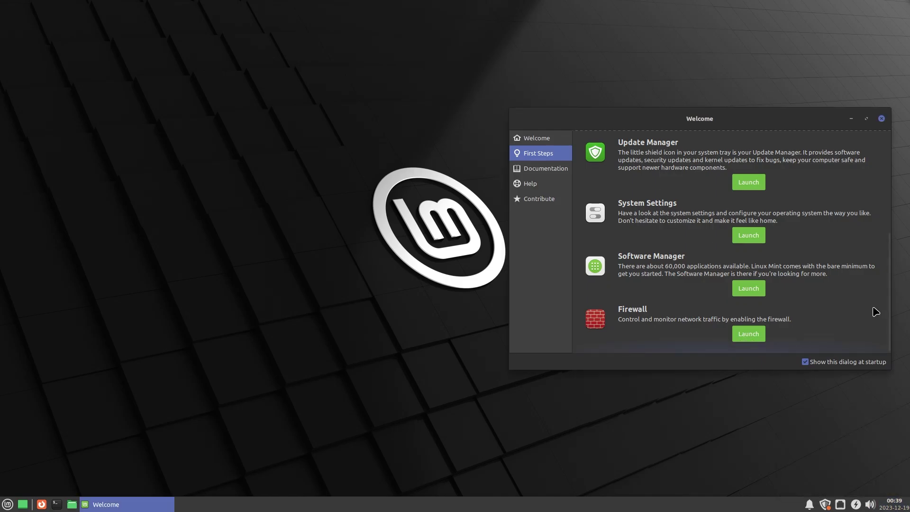
pyautogui.scroll(-1, 872, 309)
pyautogui.click(882, 118)
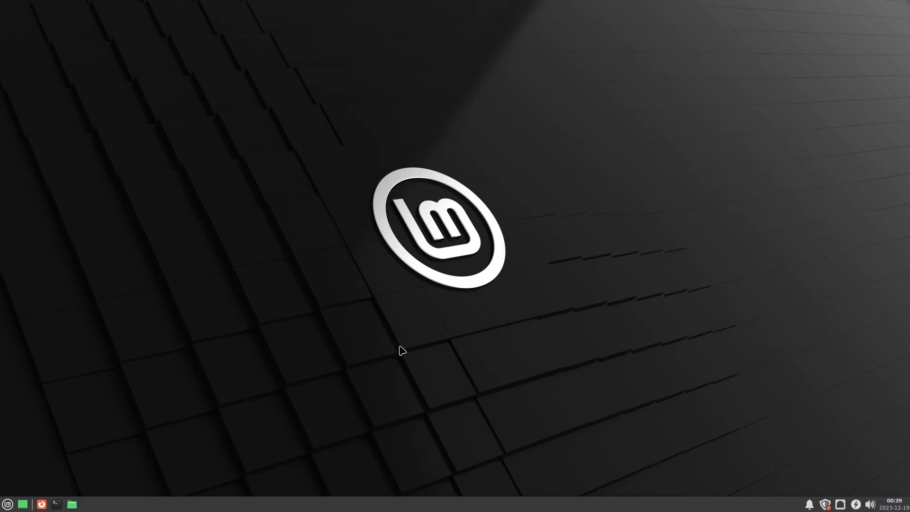
pyautogui.rightClick(566, 125)
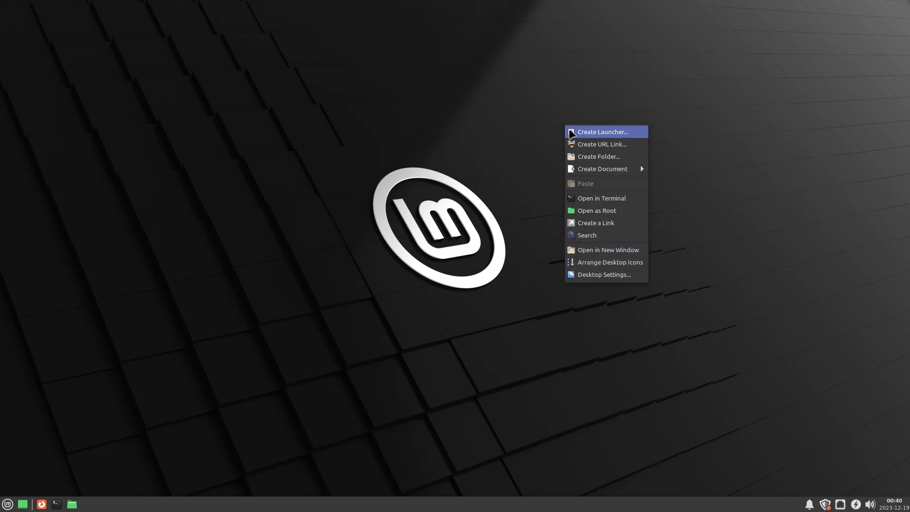
# Set the dark red-orange sunset image as wallpaper and preview it by minimizing the dialog
pyautogui.click(604, 274)
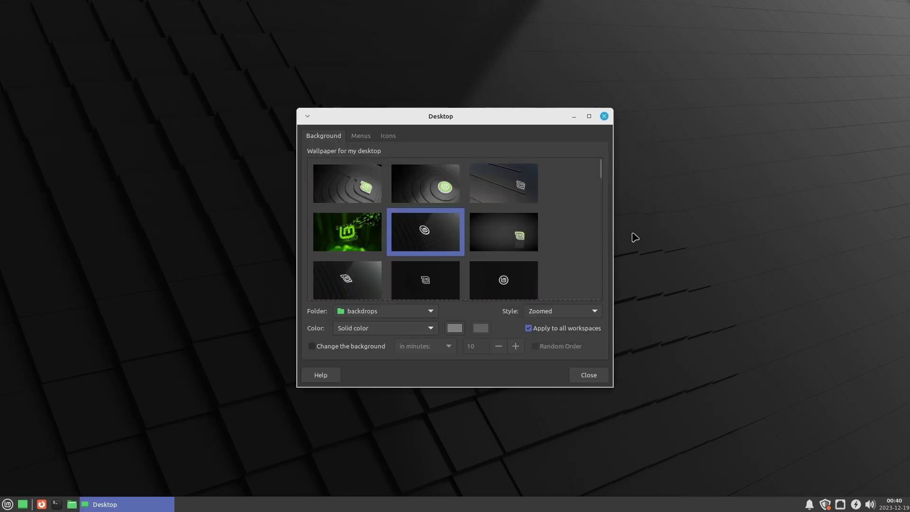
pyautogui.moveTo(600, 173); pyautogui.dragTo(626, 286)
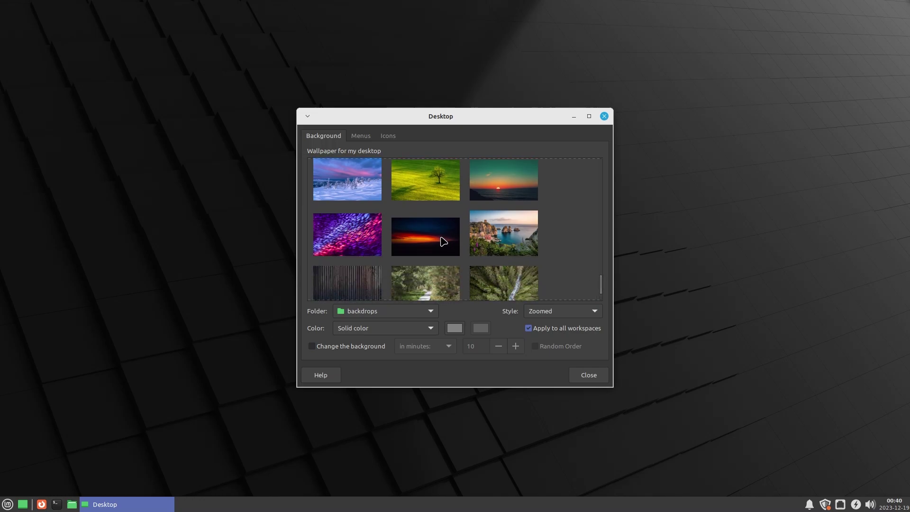
pyautogui.click(443, 239)
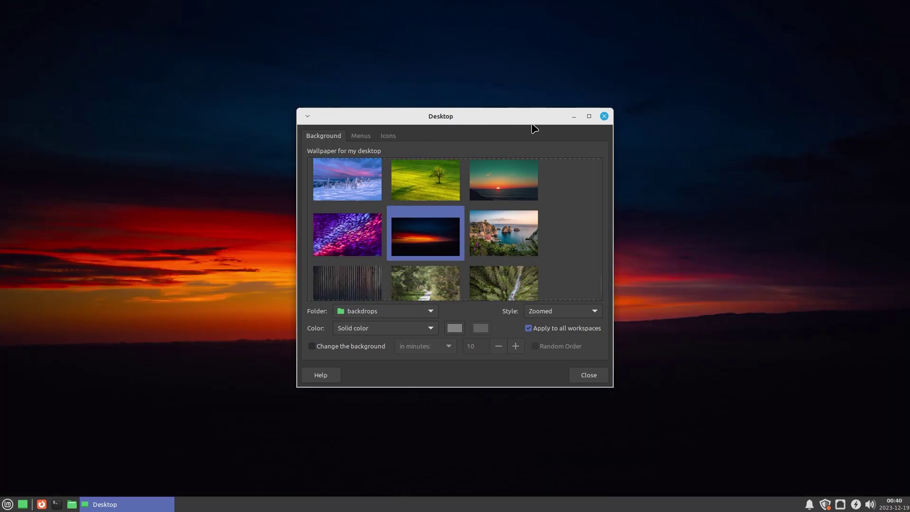
pyautogui.click(574, 119)
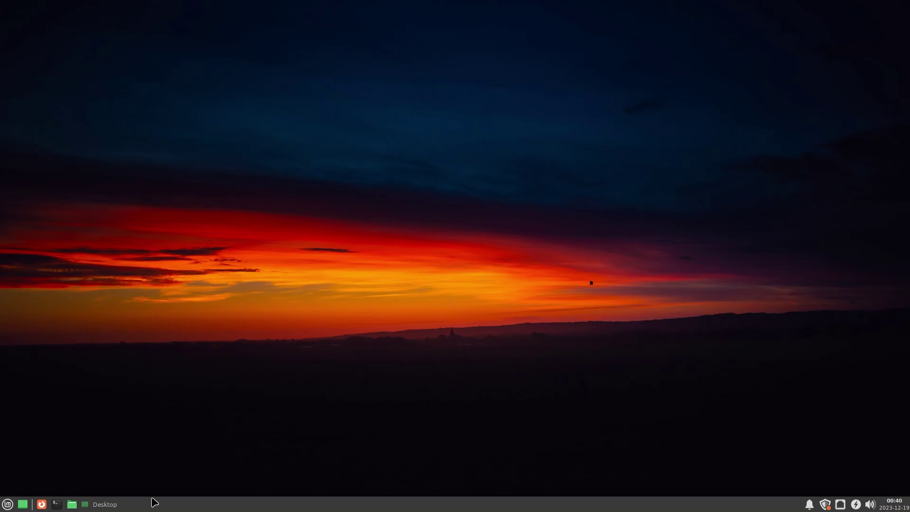
pyautogui.click(142, 509)
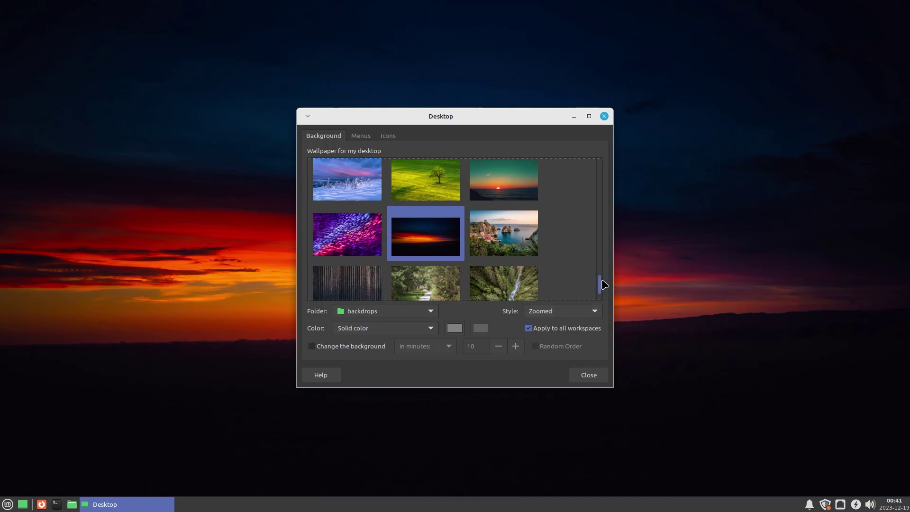
# Apply the purple flower wallpaper and preview it on the desktop
pyautogui.moveTo(601, 284); pyautogui.dragTo(616, 264)
pyautogui.click(447, 271)
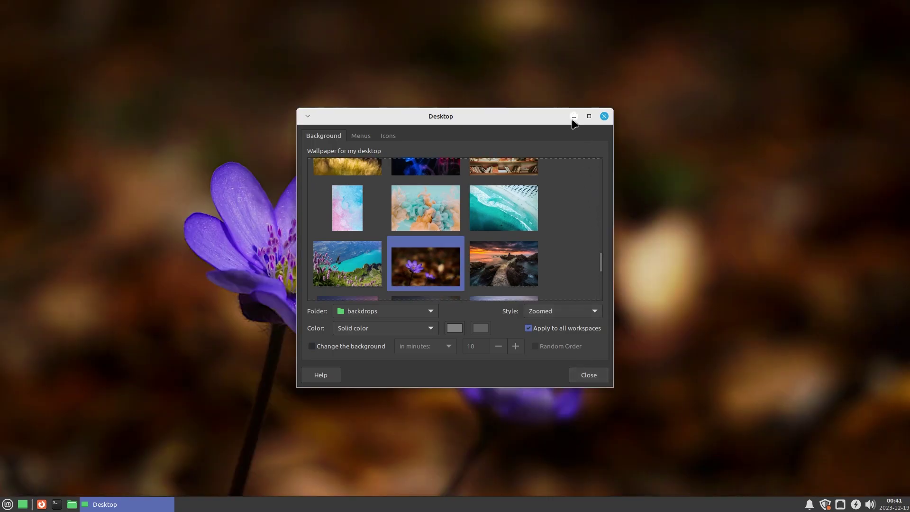
pyautogui.click(573, 116)
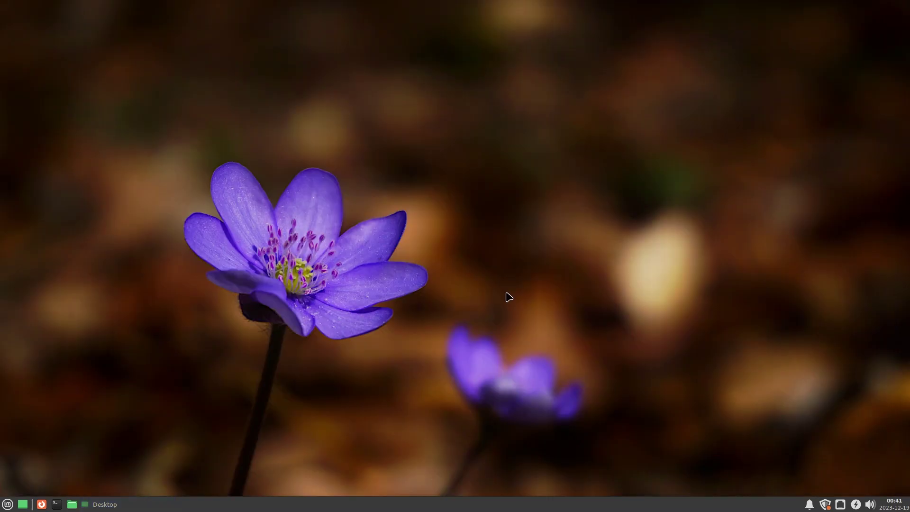
pyautogui.click(109, 507)
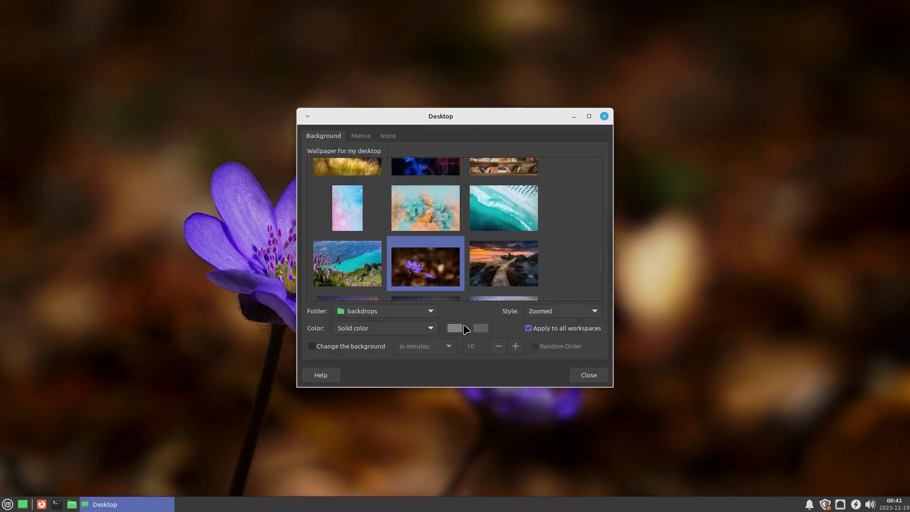
# Preview the lake and wildflowers wallpaper, then set the mountain lake image as wallpaper
pyautogui.click(369, 279)
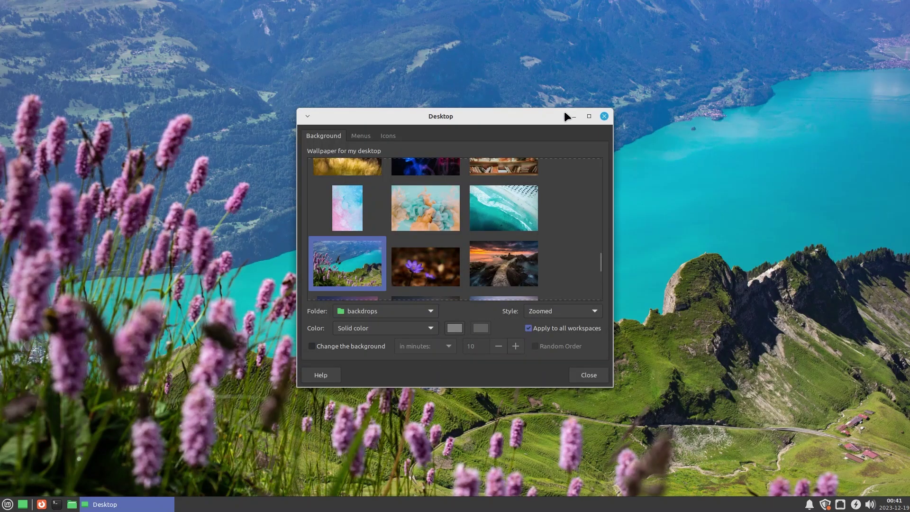
pyautogui.click(574, 116)
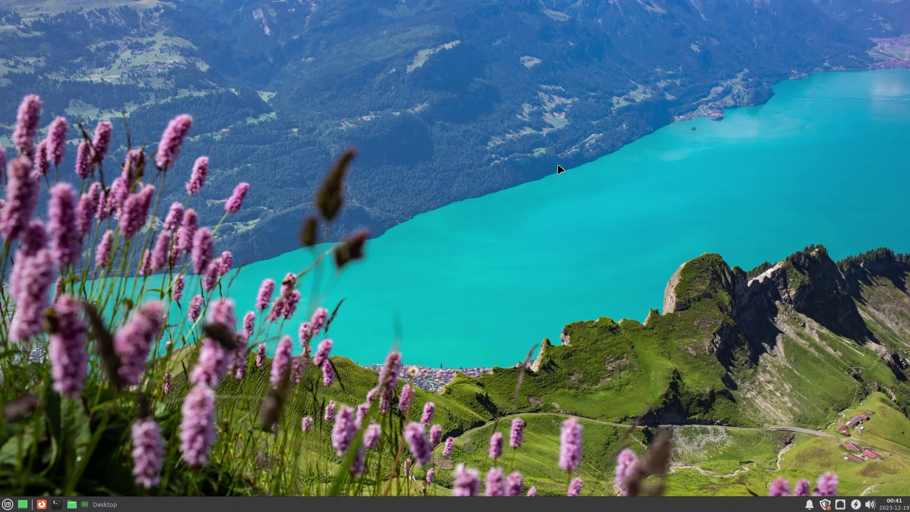
pyautogui.click(166, 502)
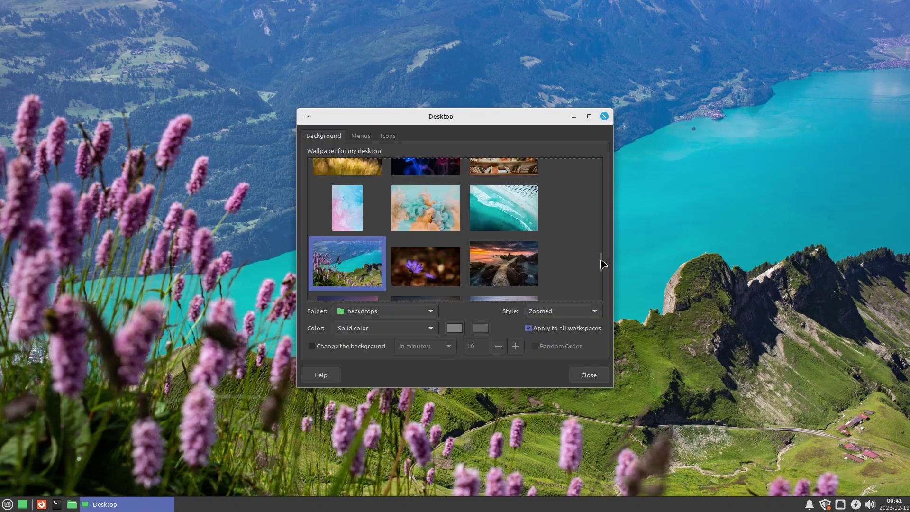
pyautogui.moveTo(600, 268); pyautogui.dragTo(610, 209)
pyautogui.click(519, 202)
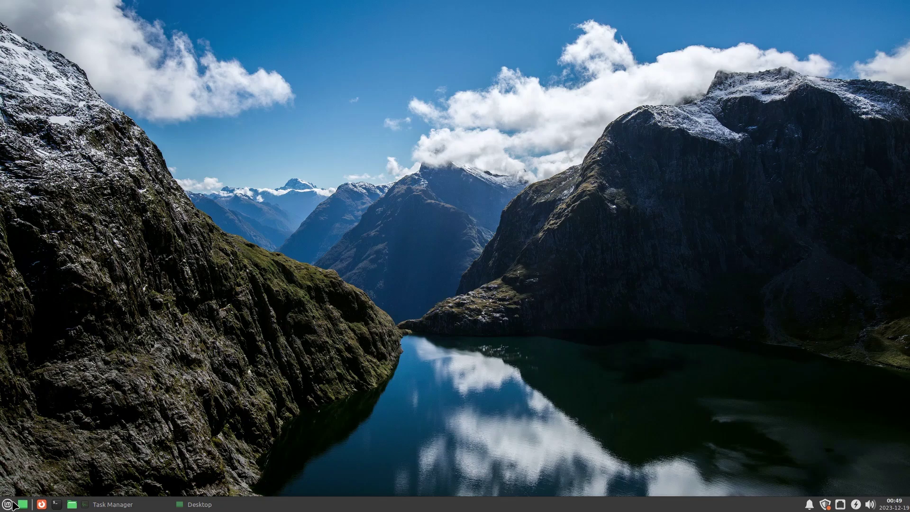
# Launch Software Manager by searching 'so' in the application menu
pyautogui.click(13, 502)
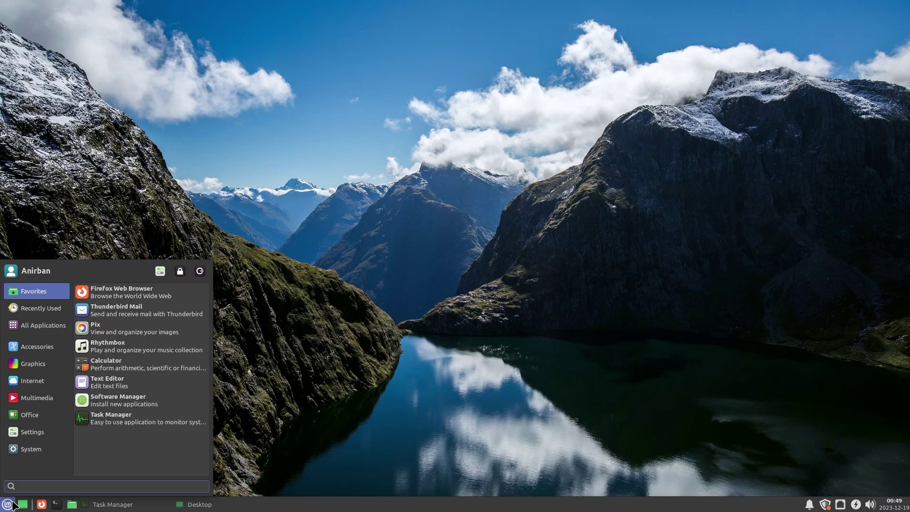
pyautogui.write('so')
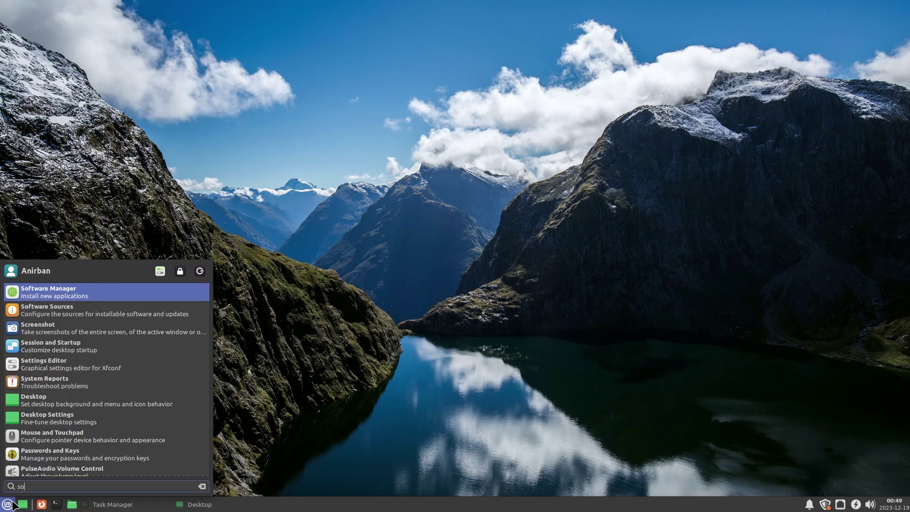
pyautogui.press('Return')
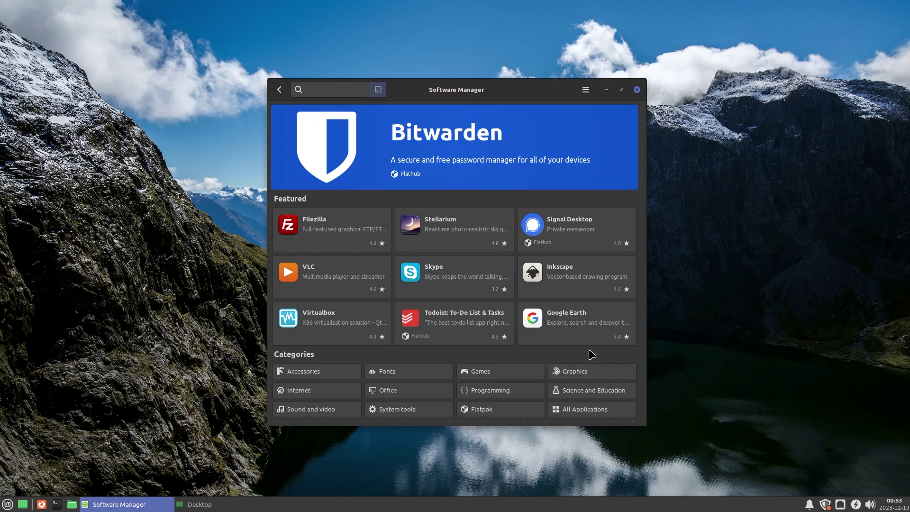
# Scroll through the Featured and Top Rated applications in Software Manager
pyautogui.scroll(-5, 578, 343)
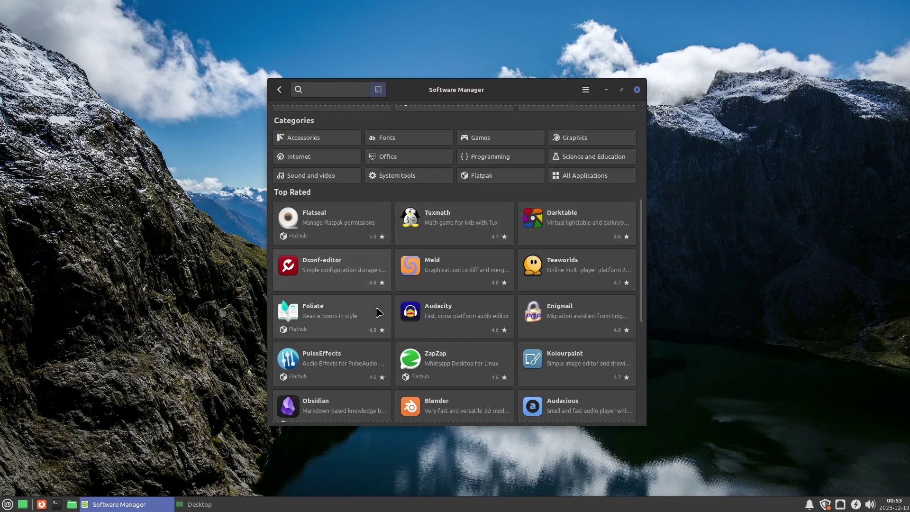
pyautogui.moveTo(639, 273); pyautogui.dragTo(640, 309)
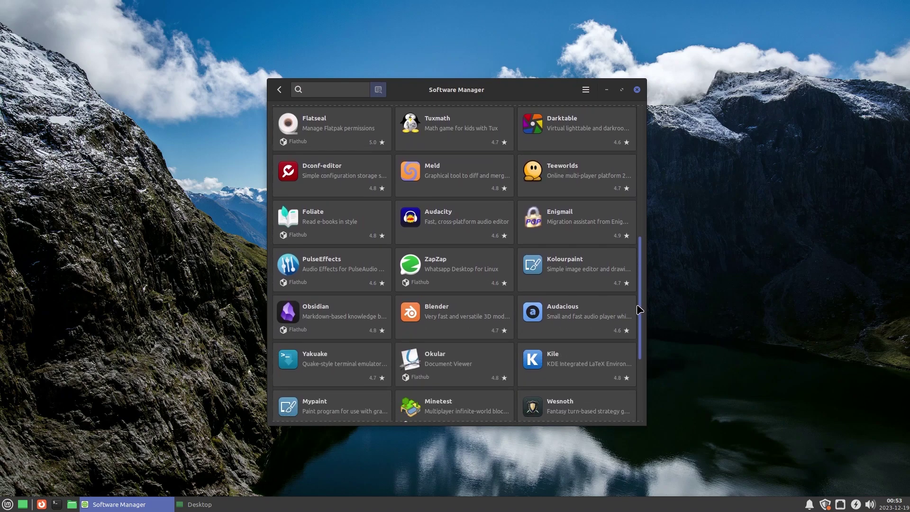
pyautogui.moveTo(639, 310); pyautogui.dragTo(642, 371)
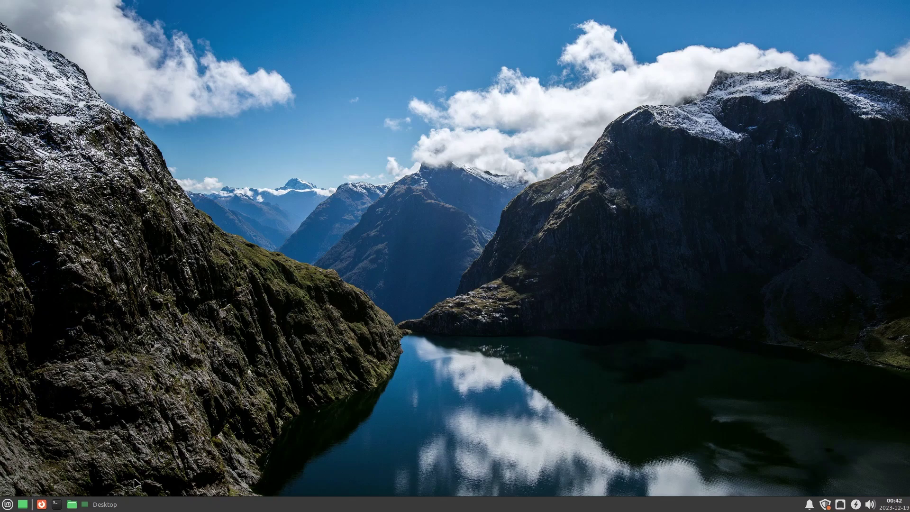
# Launch Task Manager by searching 'task' in the application menu
pyautogui.press('super')
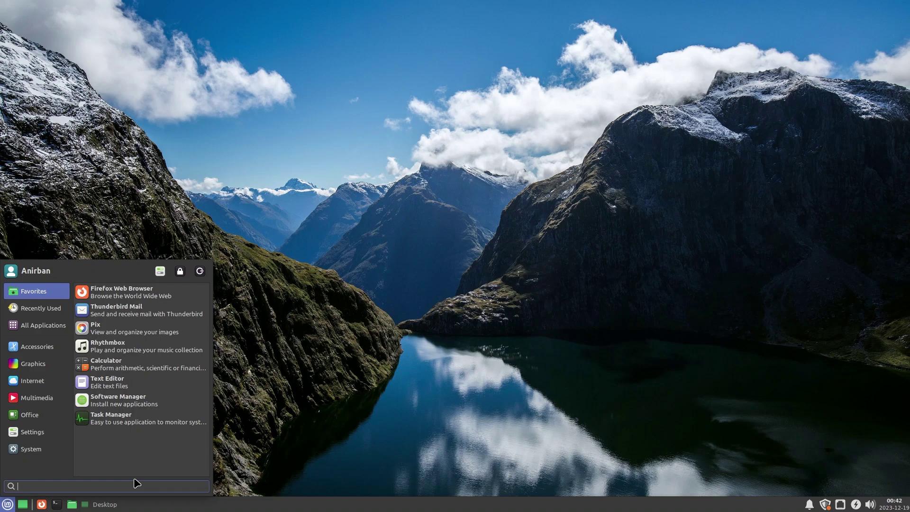
pyautogui.write('task')
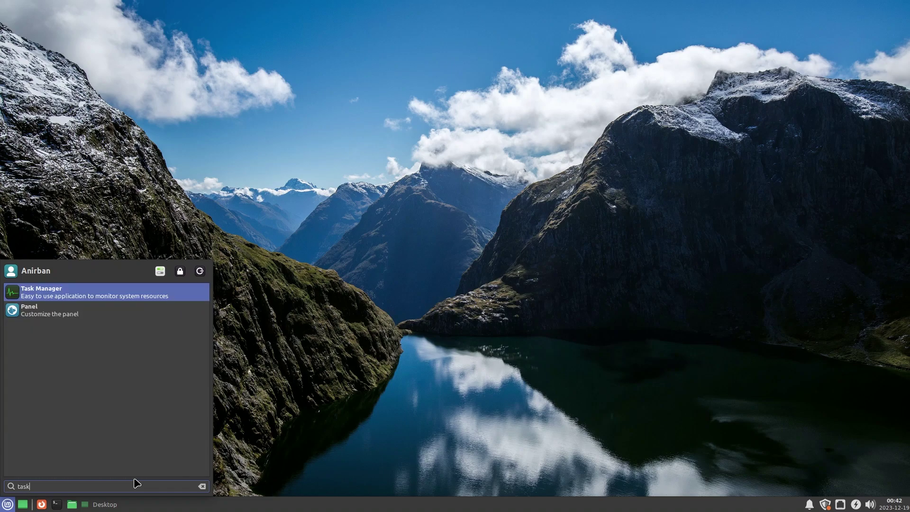
pyautogui.press('Return')
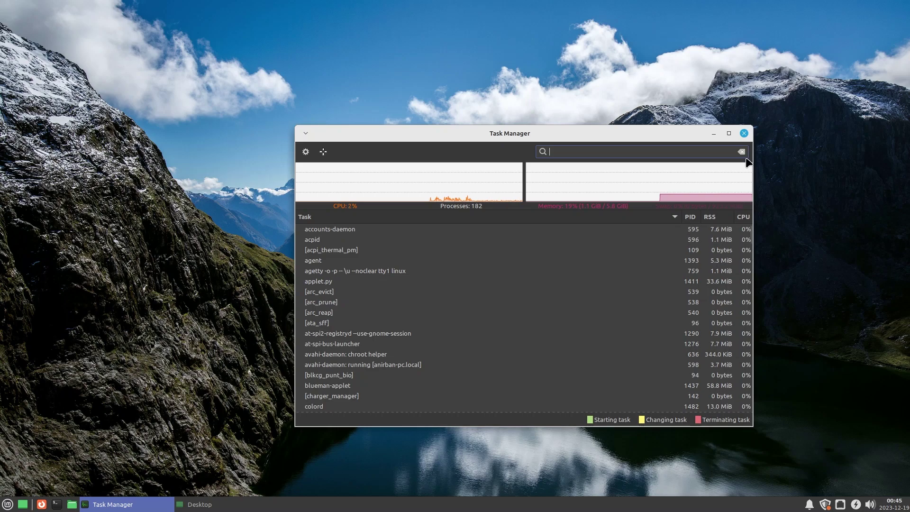
# Minimize Task Manager, open the home folder in Thunar, then enlarge and move its window up-left
pyautogui.click(714, 134)
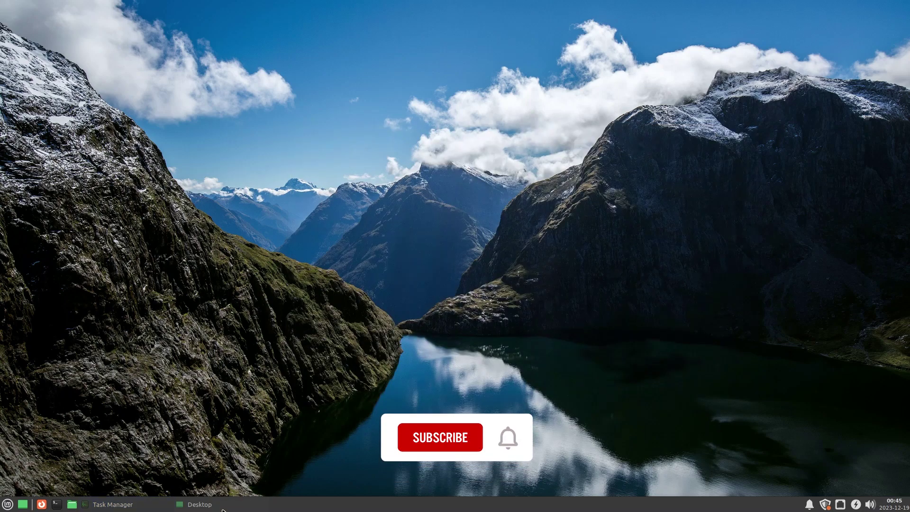
pyautogui.click(72, 504)
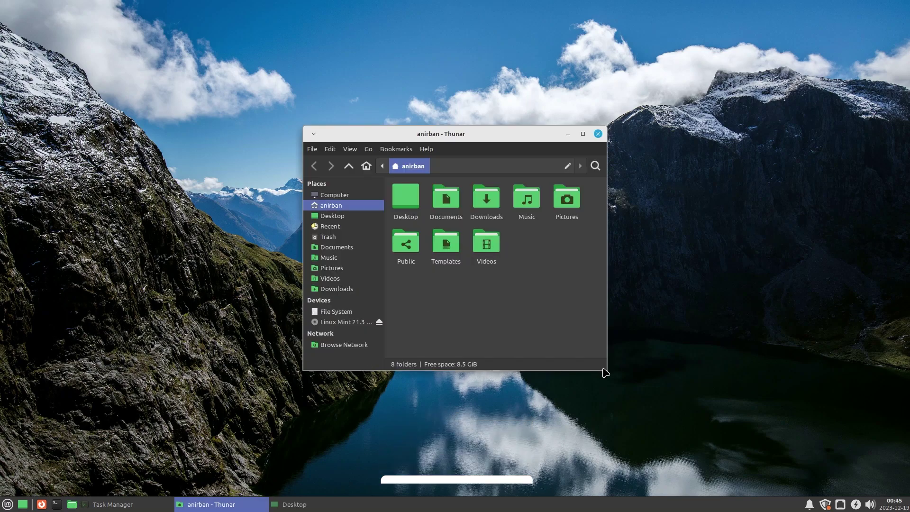
pyautogui.moveTo(605, 368); pyautogui.dragTo(818, 410)
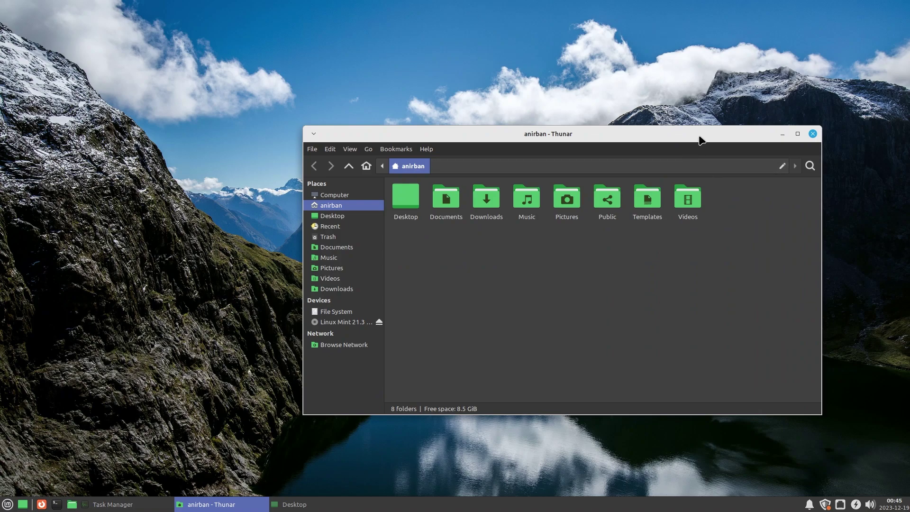
pyautogui.moveTo(700, 136); pyautogui.dragTo(645, 109)
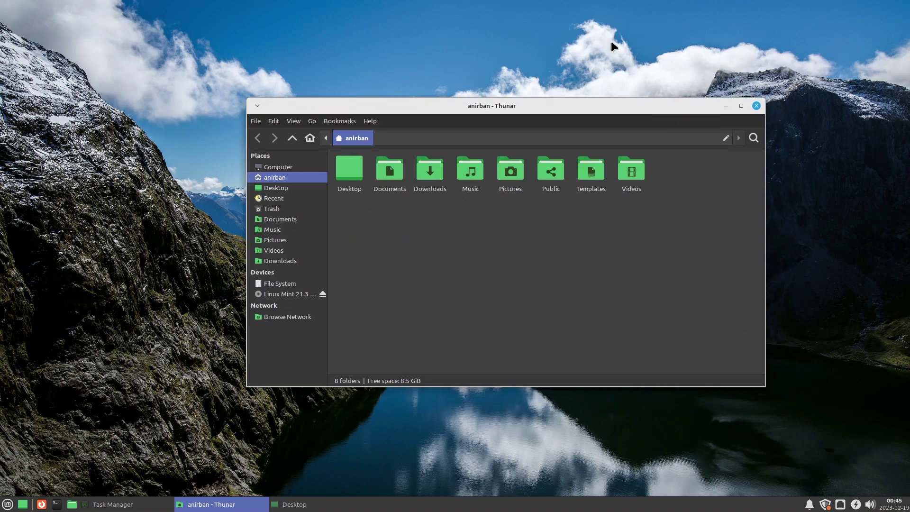